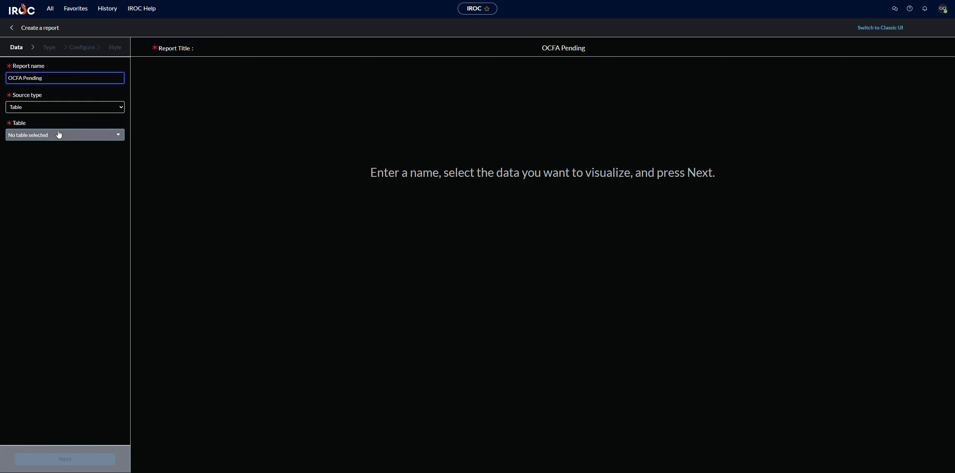
Select the Request table as the data source for the OCFA Pending report and continue.
click(58, 133)
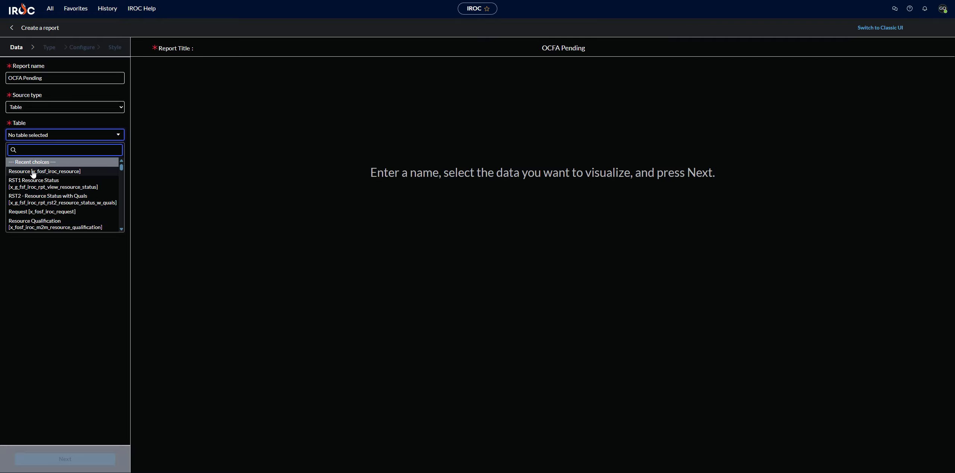
scroll(31, 215, down, 3)
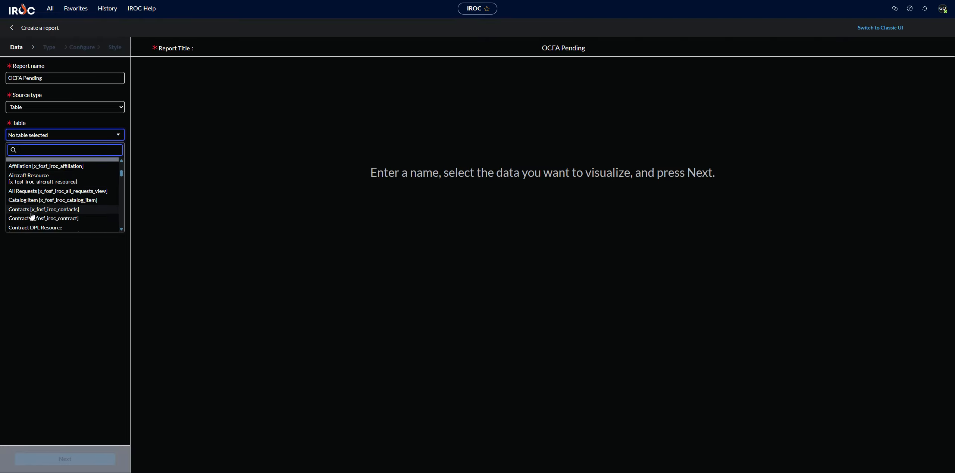
scroll(32, 216, up, 4)
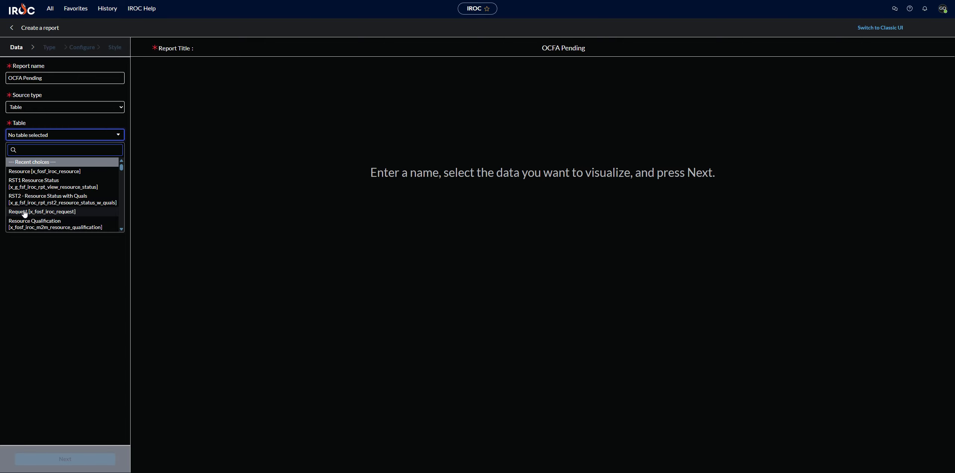
click(24, 211)
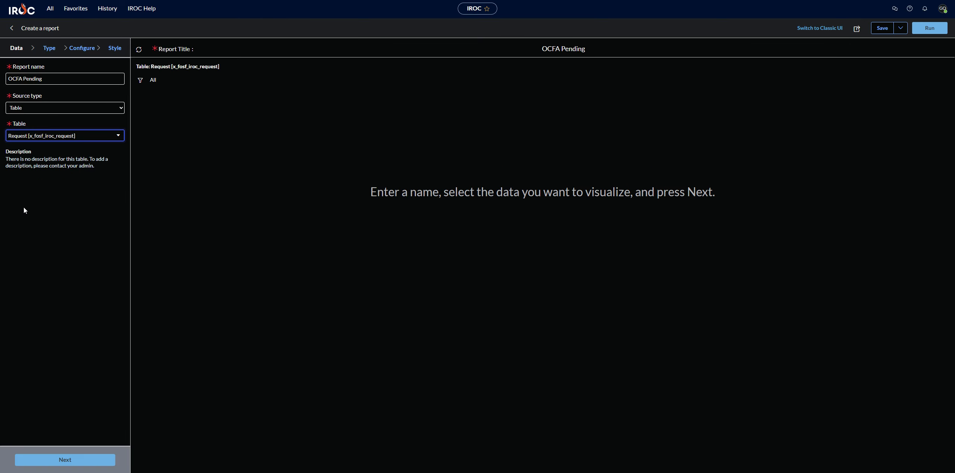
click(91, 461)
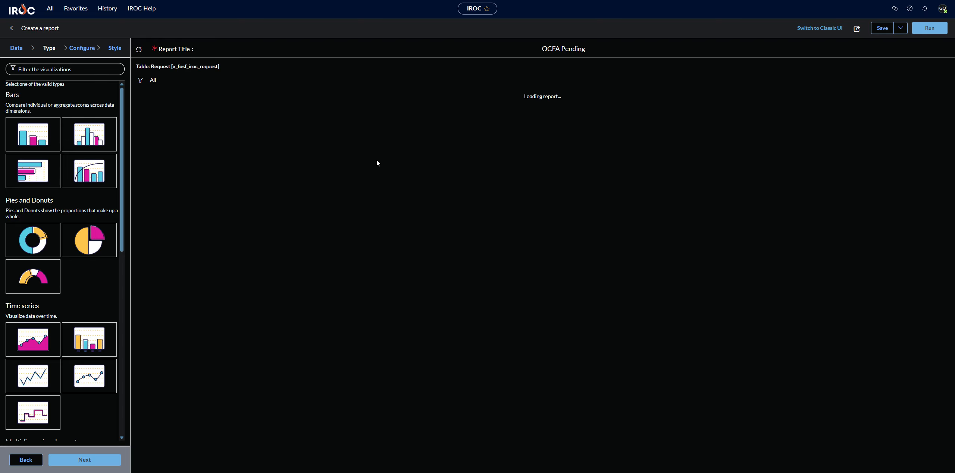
Open the condition builder and add a condition where Request Status is Pending.
click(140, 80)
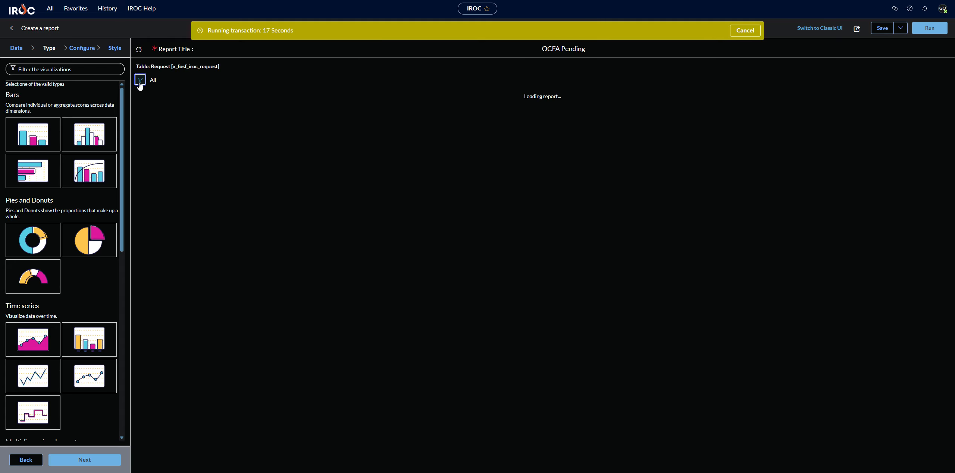
click(140, 80)
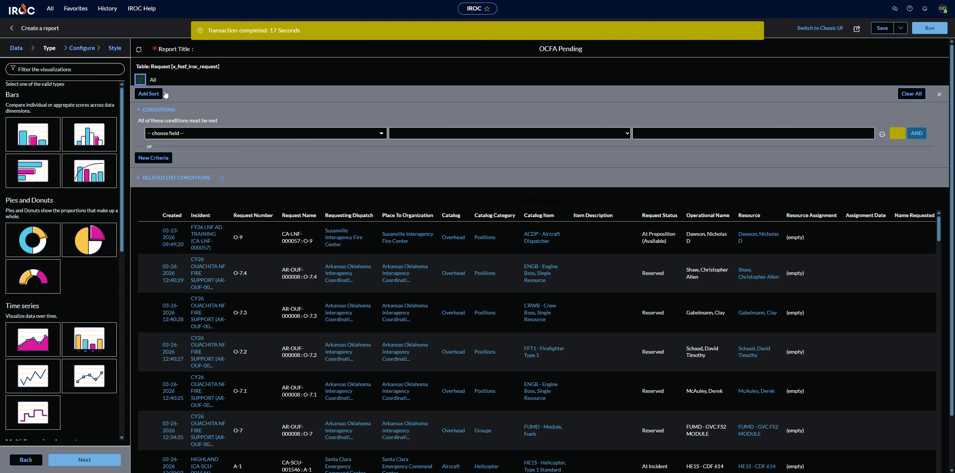
click(222, 134)
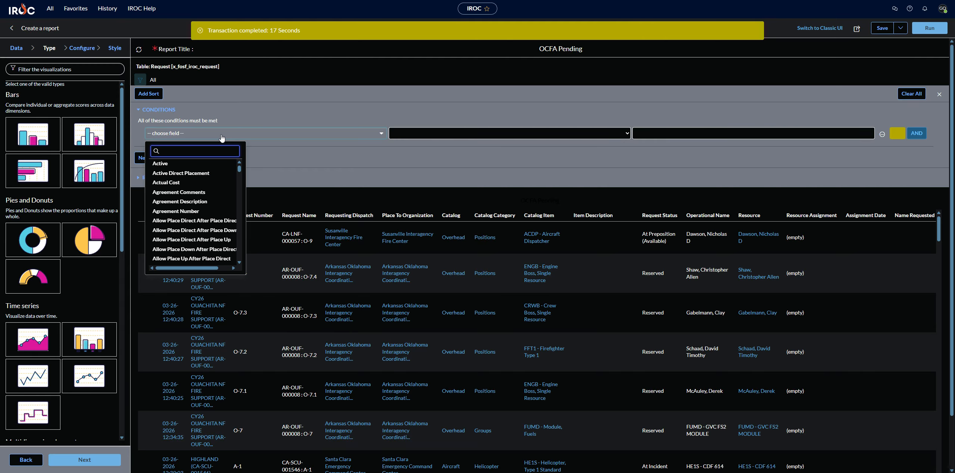
text(re)
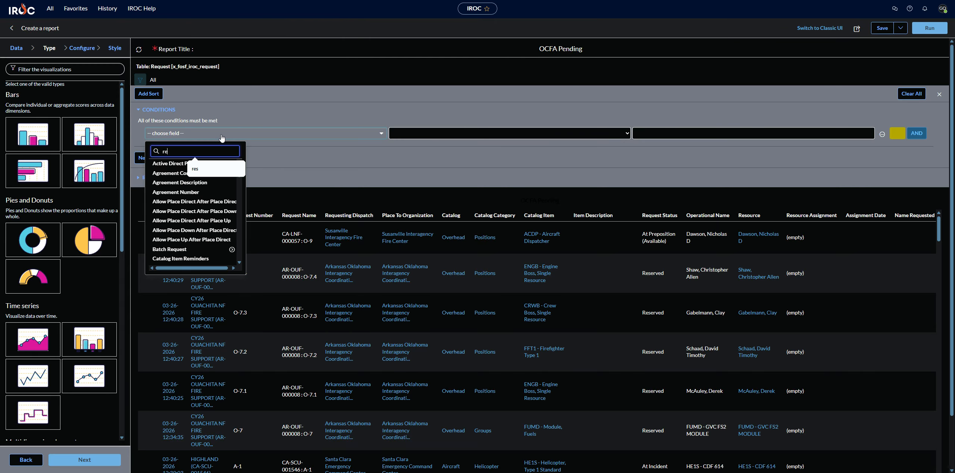
text(quest)
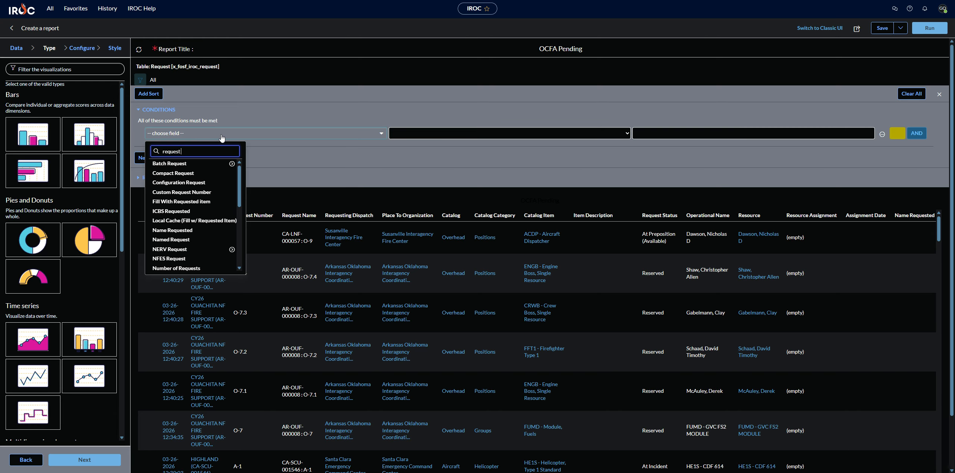
text( sta)
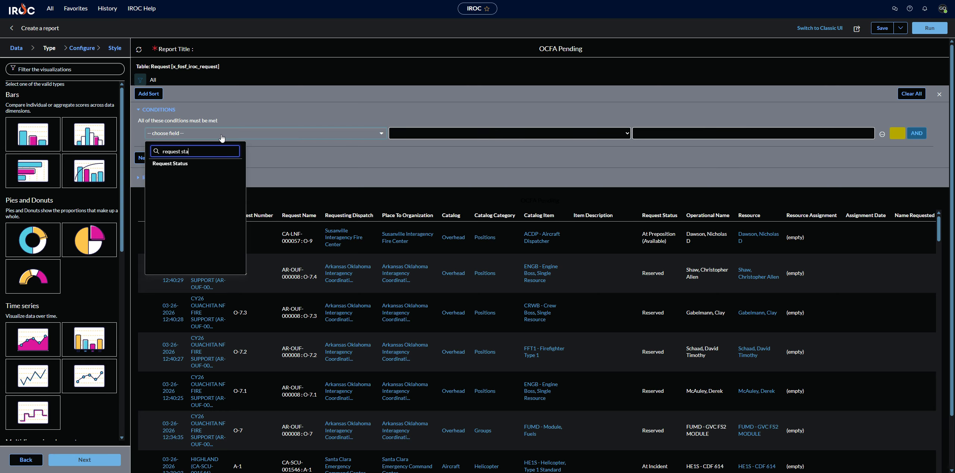
click(186, 164)
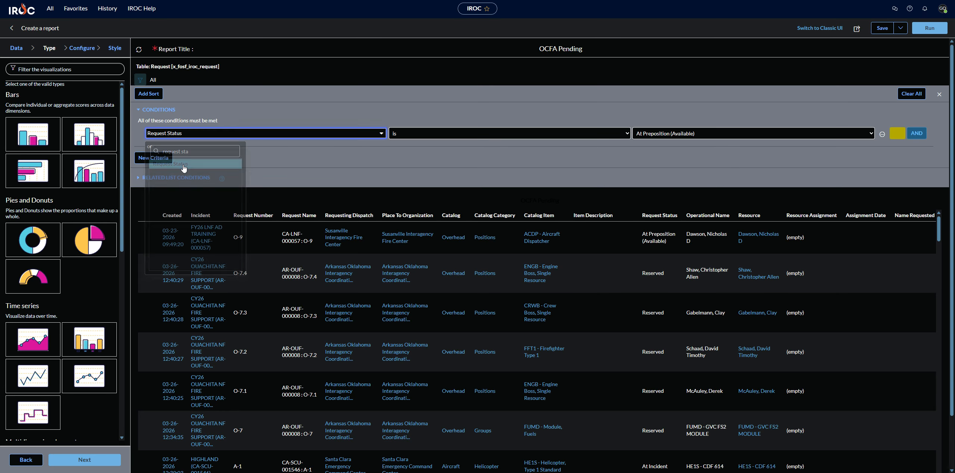
click(667, 137)
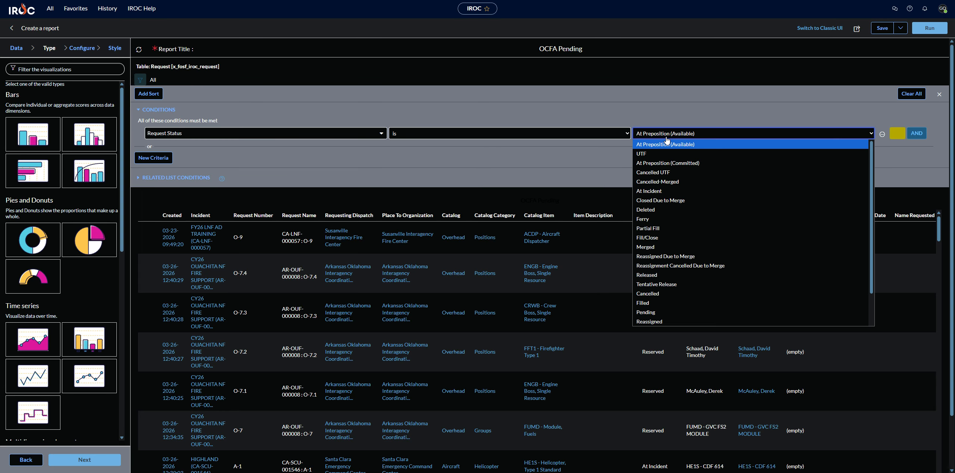
click(656, 315)
Add an AND condition where Place To Organization contains orange.
click(917, 133)
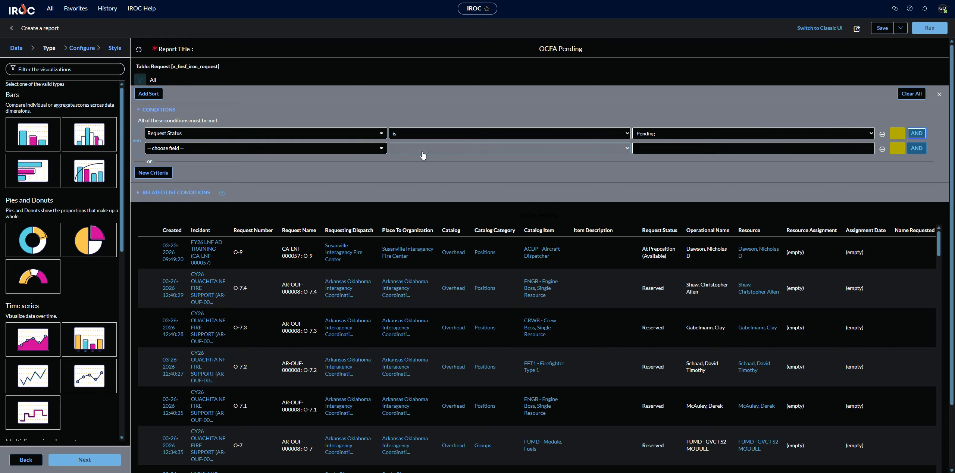
click(358, 152)
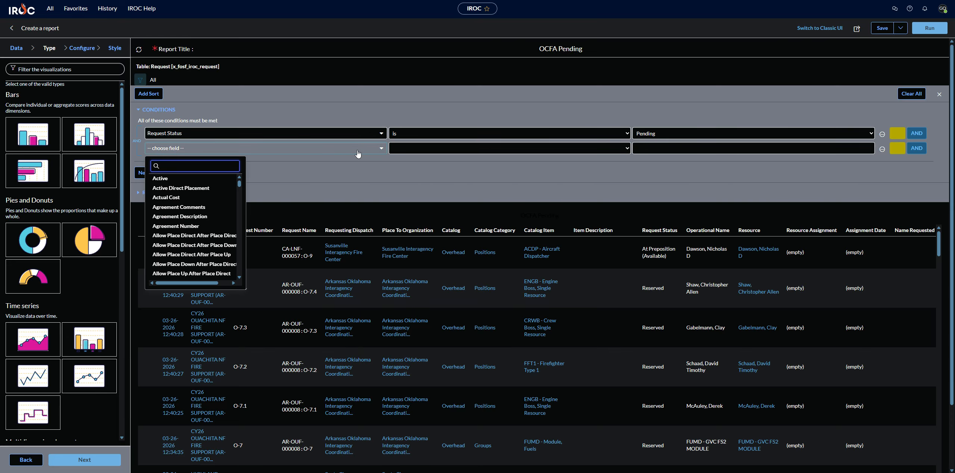
text(plac)
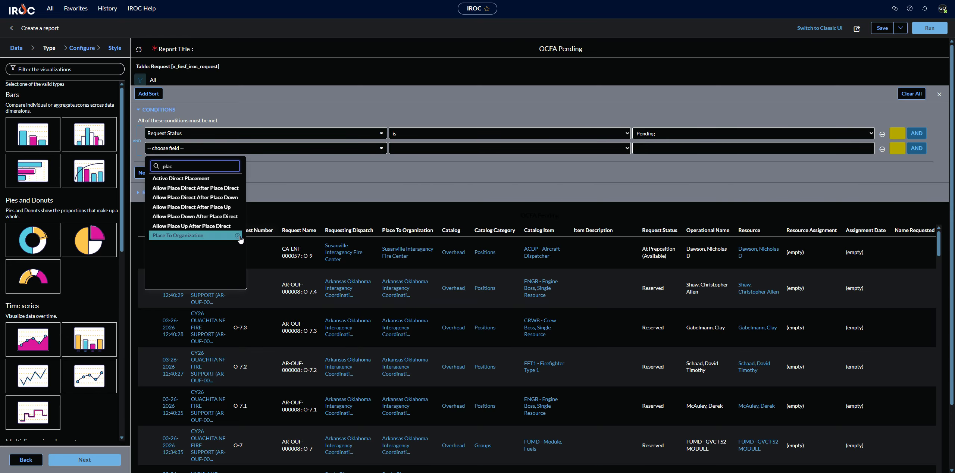
click(209, 236)
click(400, 148)
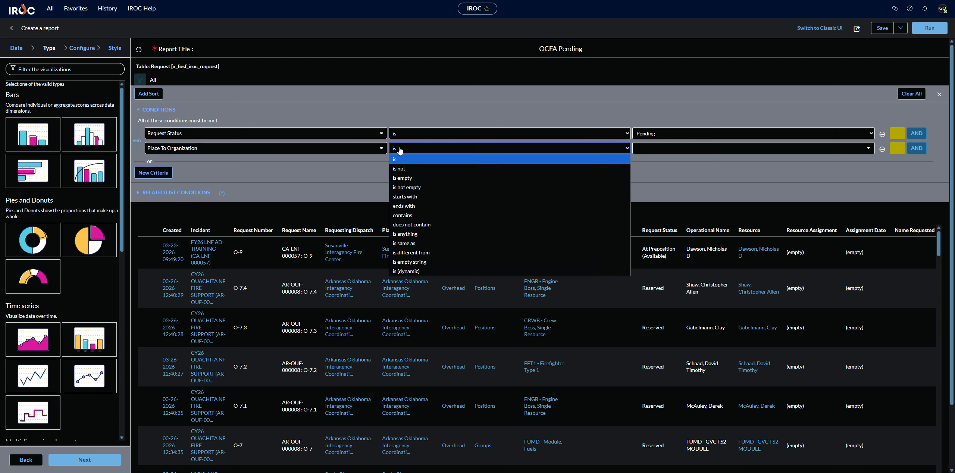
click(406, 215)
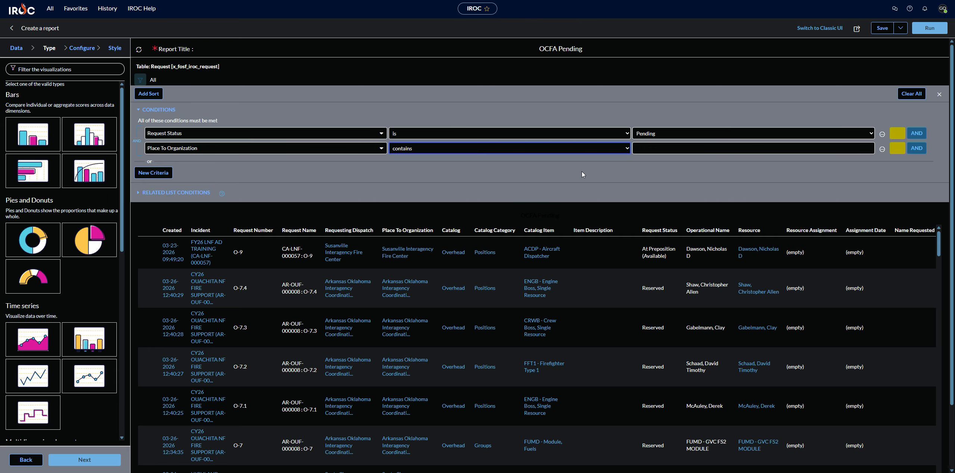
click(641, 149)
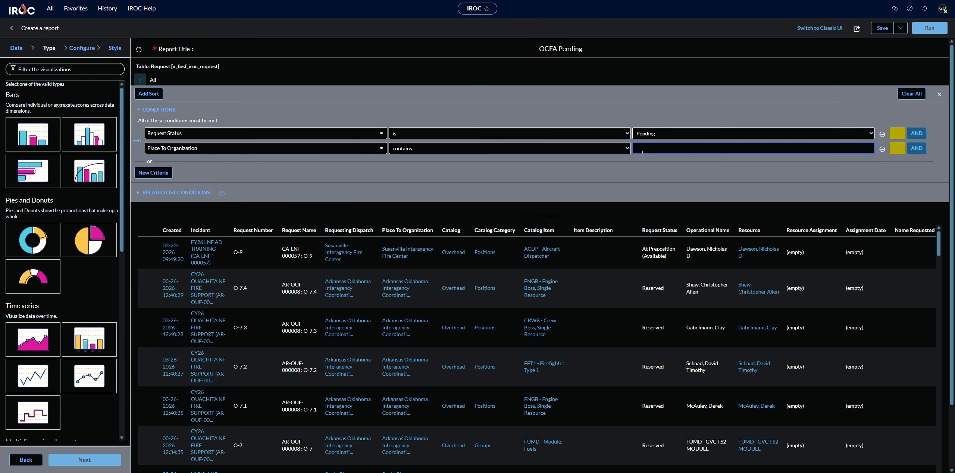
text(orange)
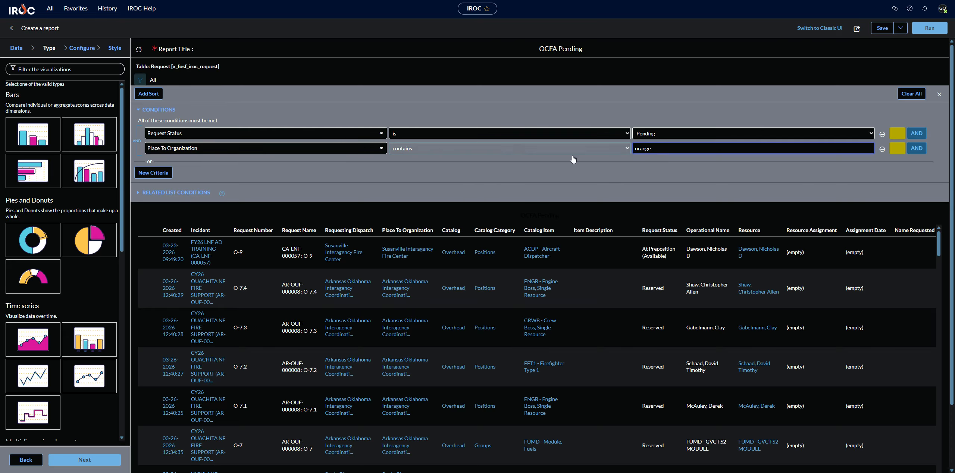
Add a third AND condition where Claimed is false, then run the report.
click(911, 149)
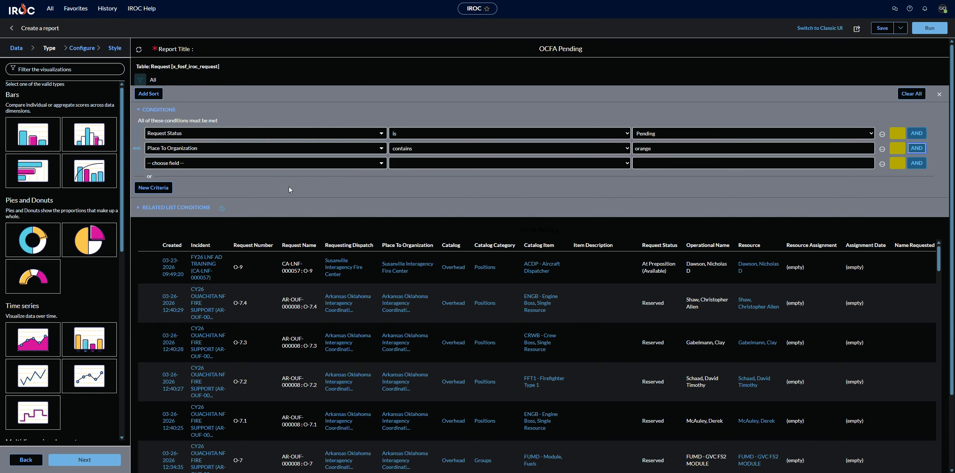
click(313, 167)
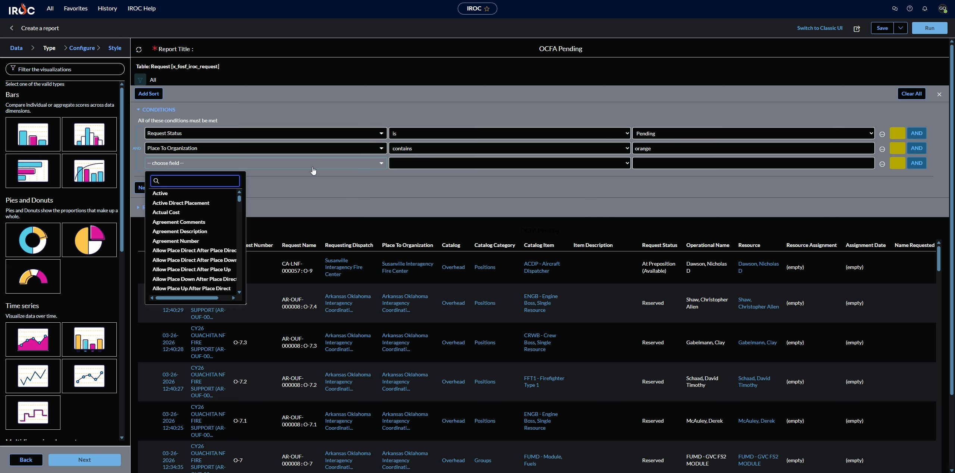
text(claim)
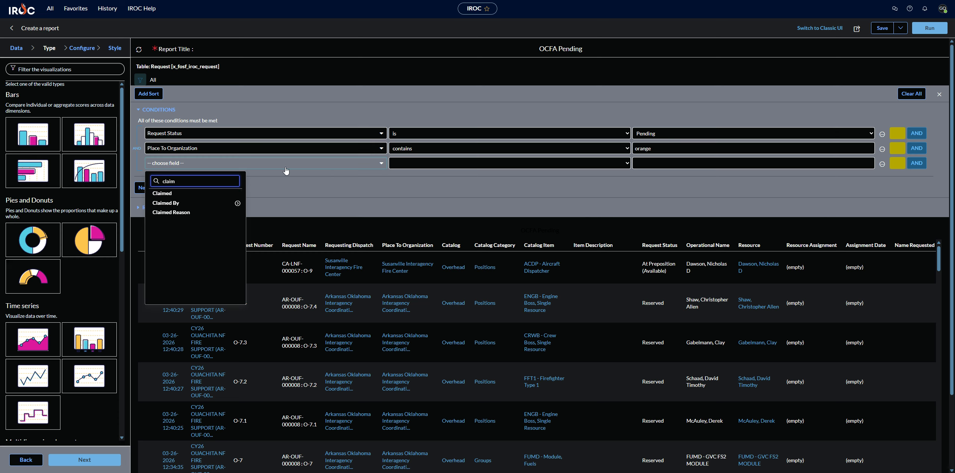
click(176, 193)
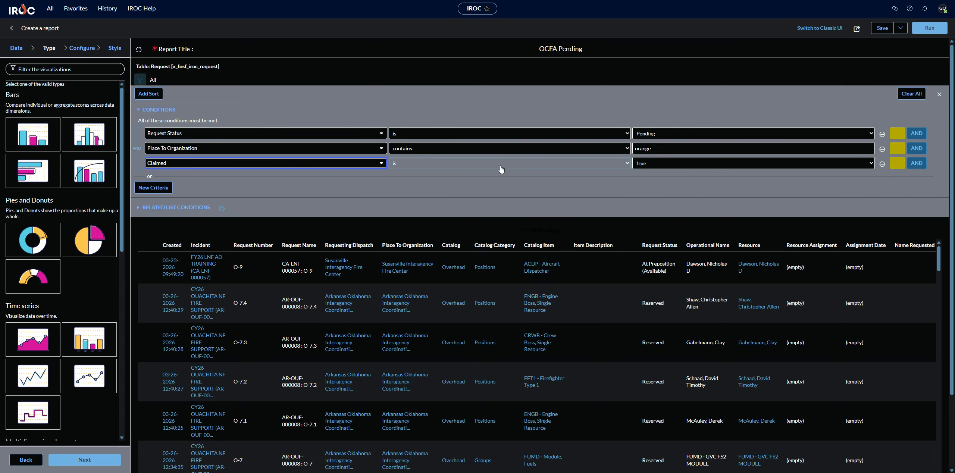
click(656, 167)
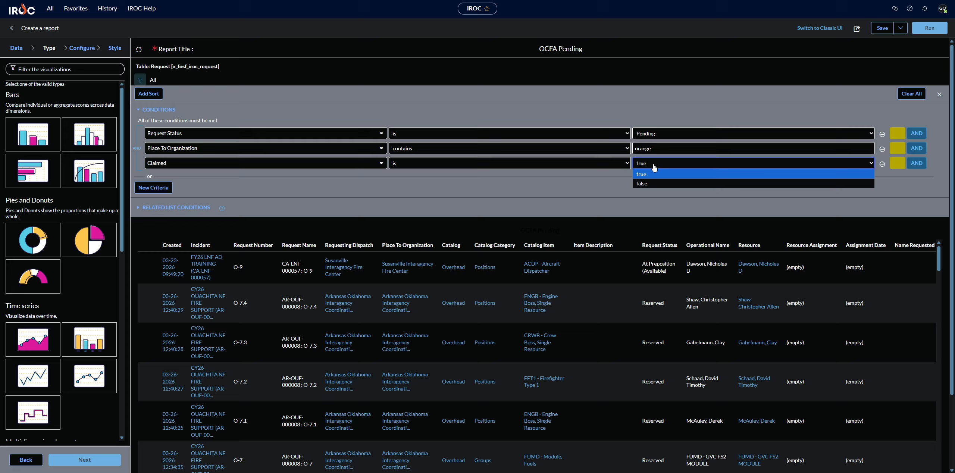
click(647, 184)
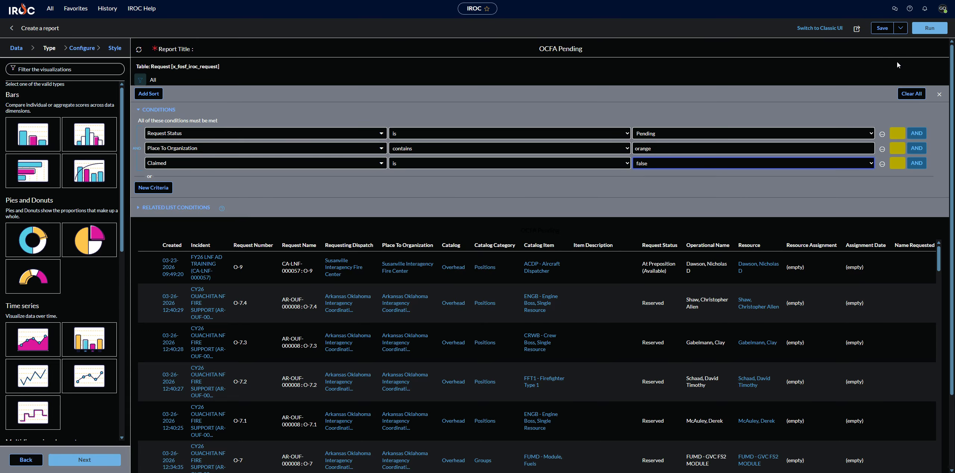
click(926, 31)
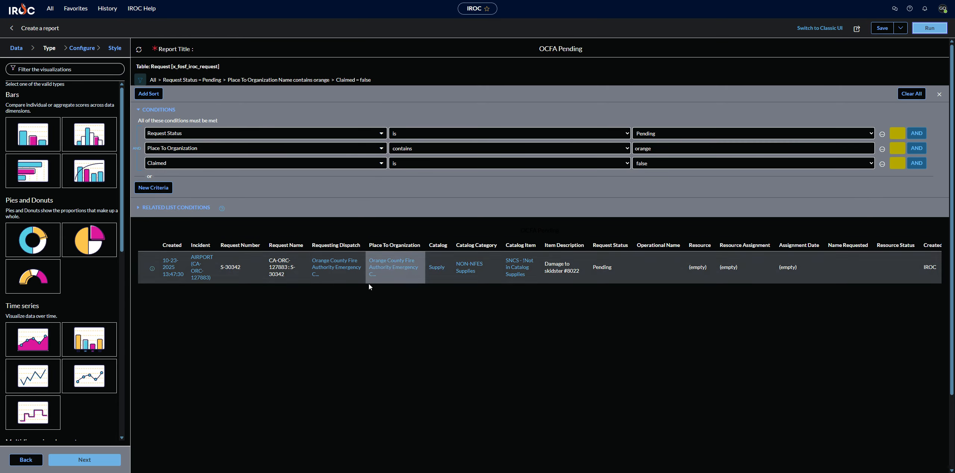
Choose the single-score visualization type and advance through the Count aggregation settings to the style options.
scroll(98, 312, down, 8)
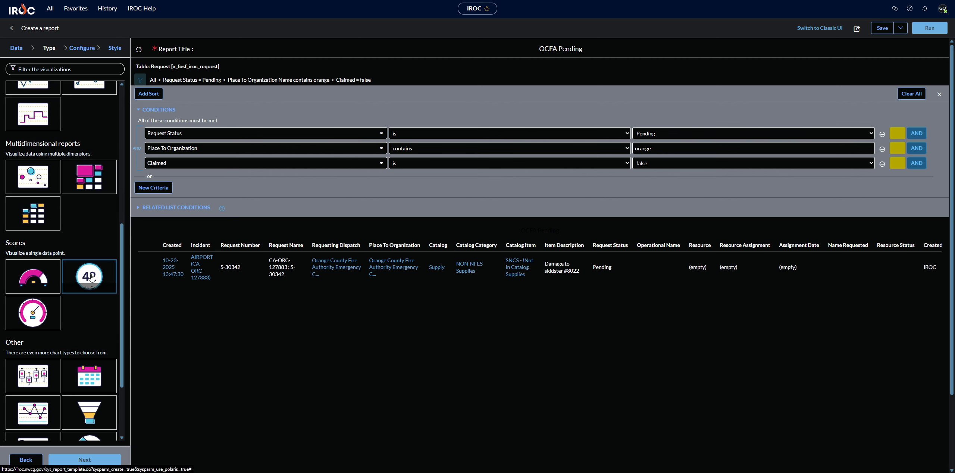
click(123, 277)
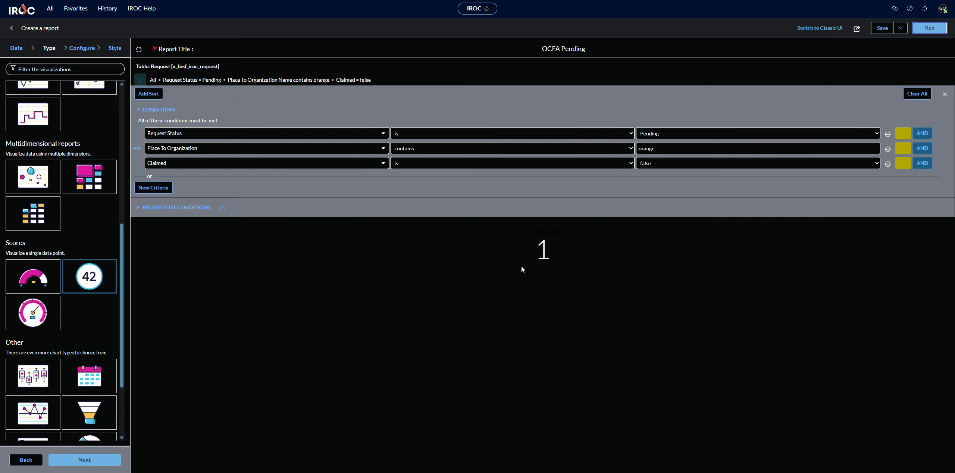
click(105, 463)
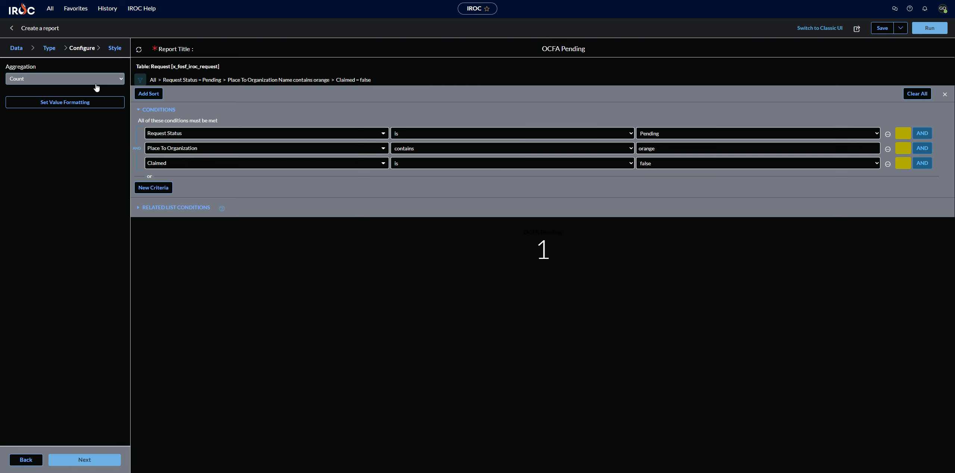
click(95, 464)
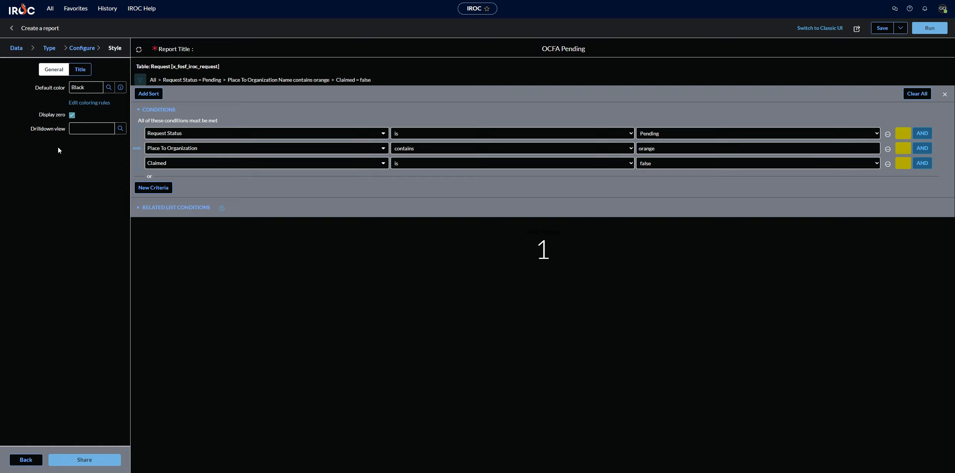
Save the report and open its coloring rules editor.
click(89, 102)
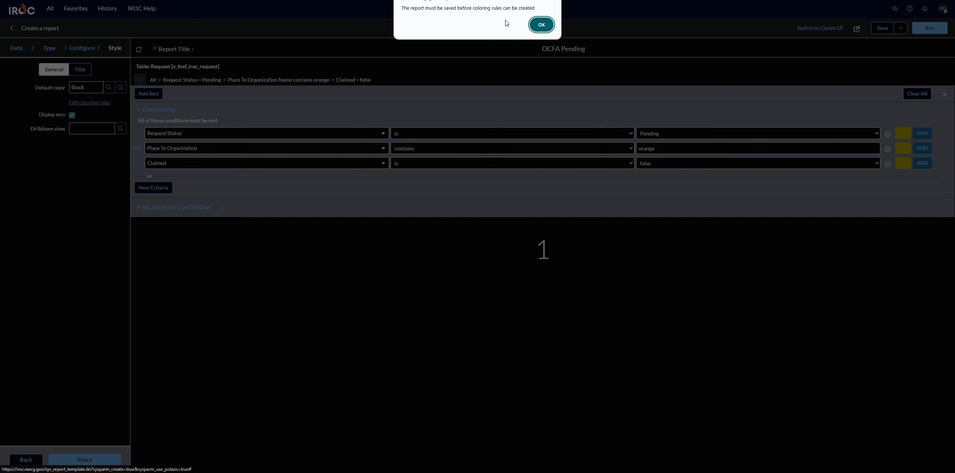
click(540, 25)
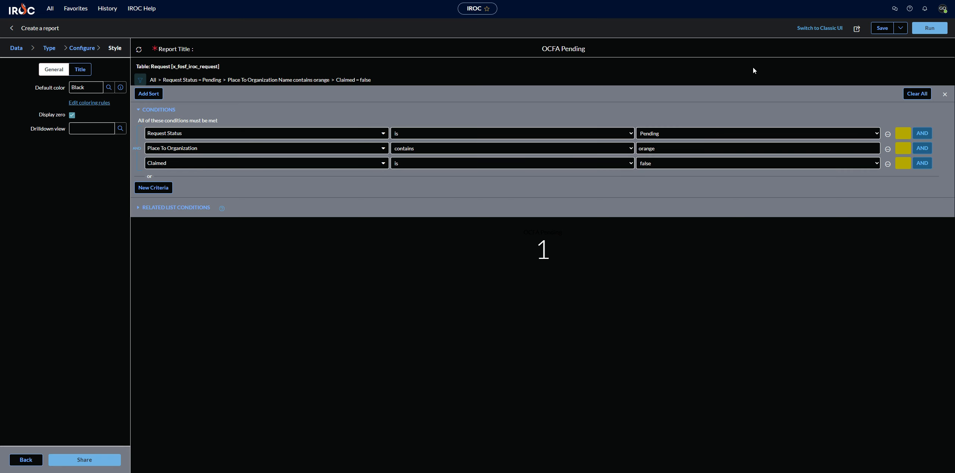
click(882, 28)
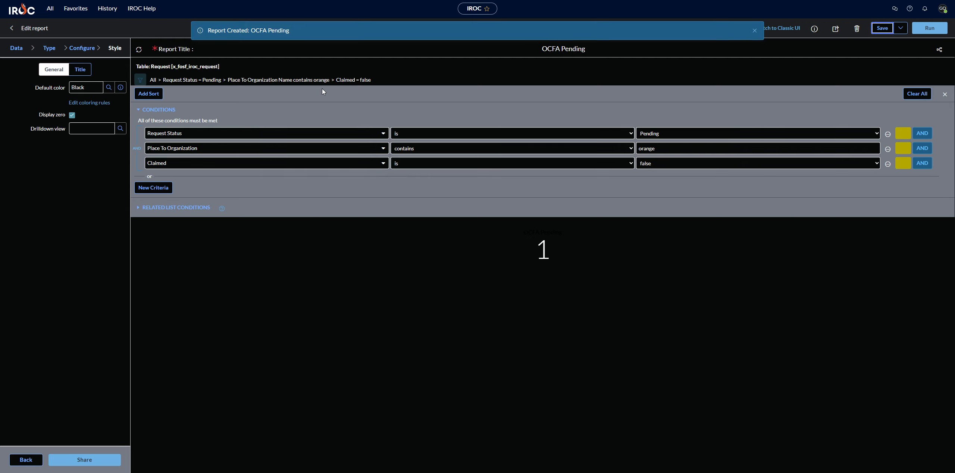
click(79, 103)
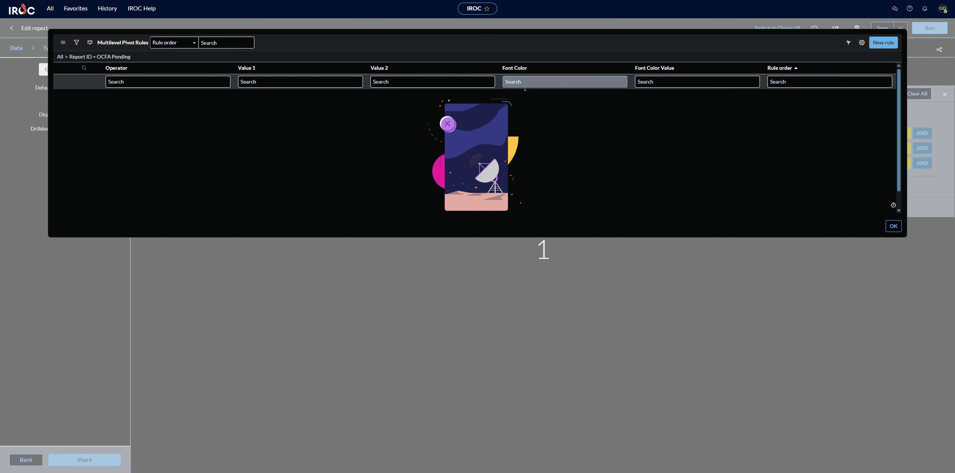
Add a new coloring rule for the score using the greater than operator.
click(888, 43)
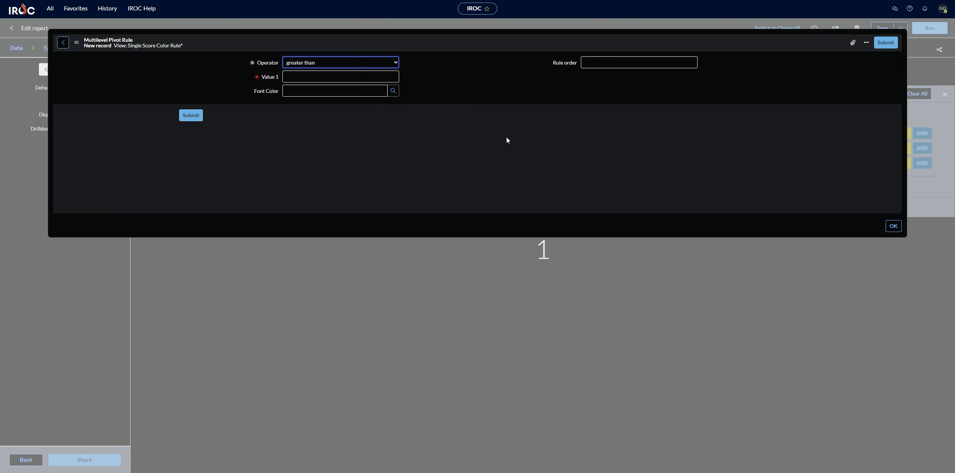
click(393, 66)
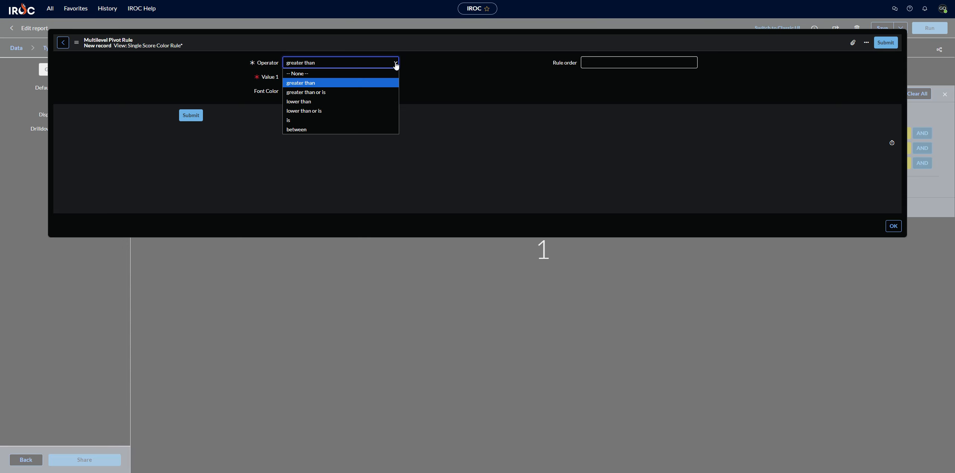
click(325, 119)
click(326, 90)
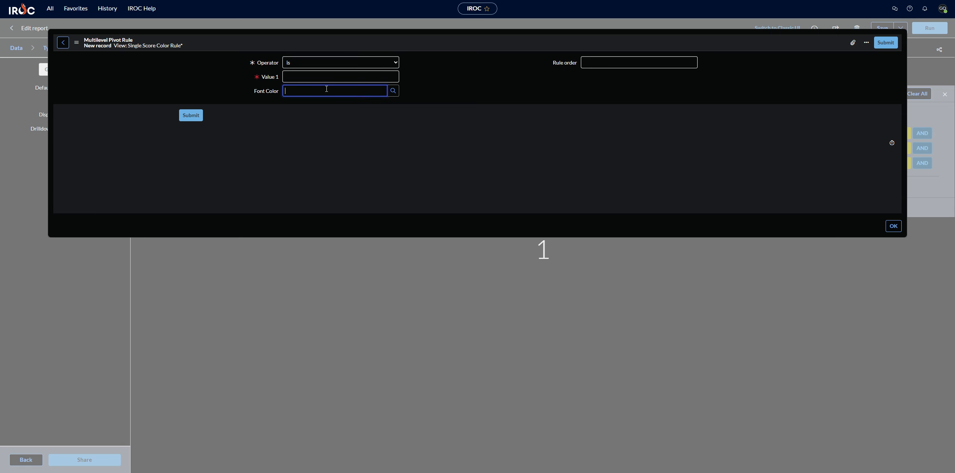
text(gre)
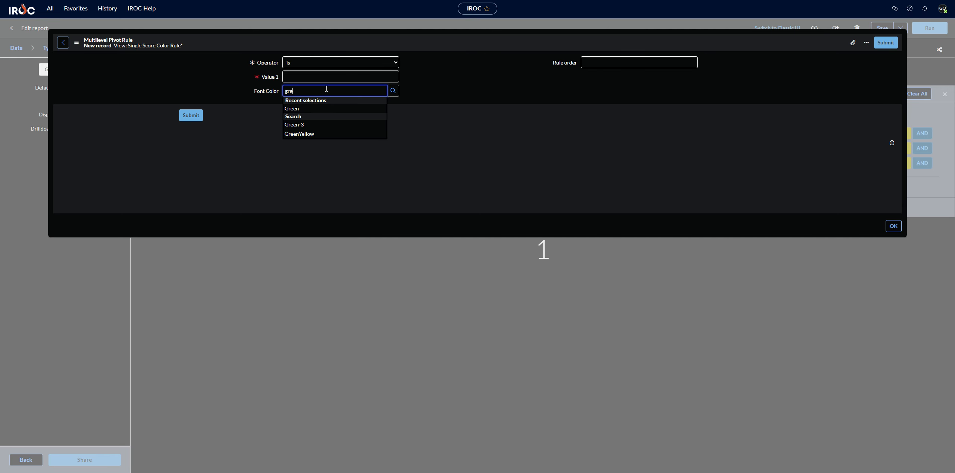
click(312, 109)
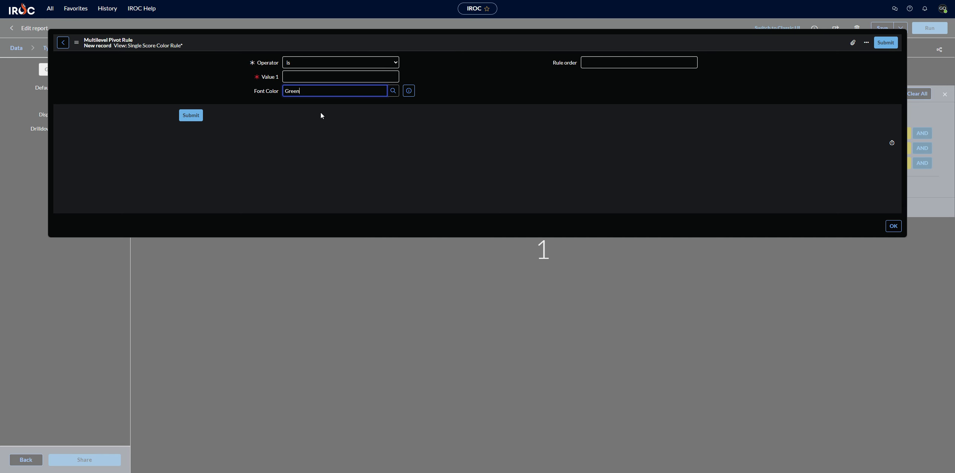
click(310, 62)
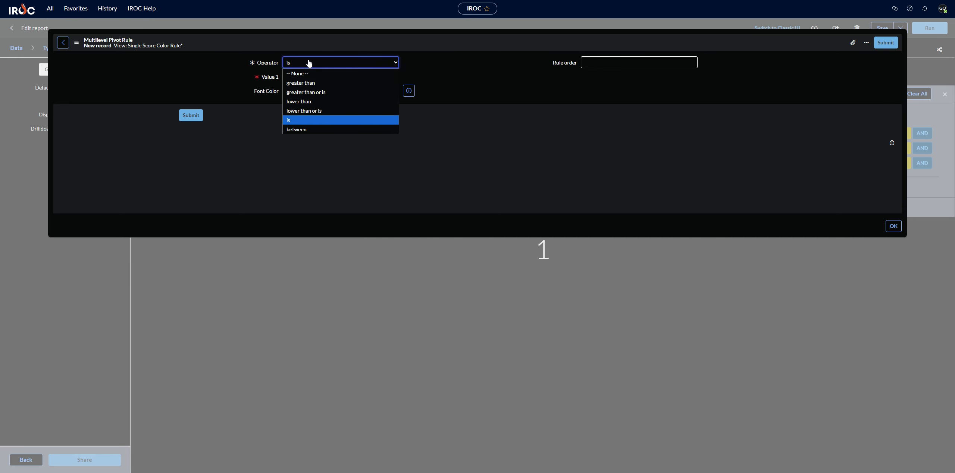
click(314, 82)
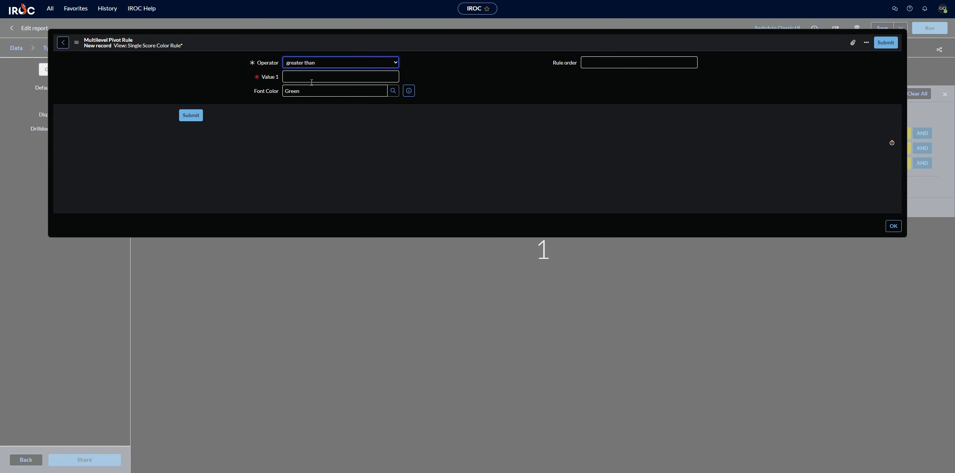
Set the rule's Value 1 to 0 and its font color to Red, submit it, and close the rules list.
click(313, 77)
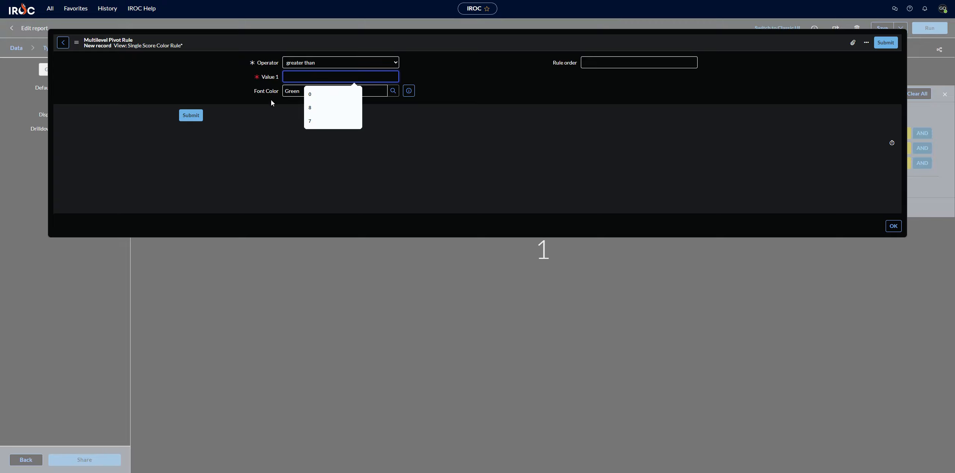
click(312, 93)
double_click(313, 93)
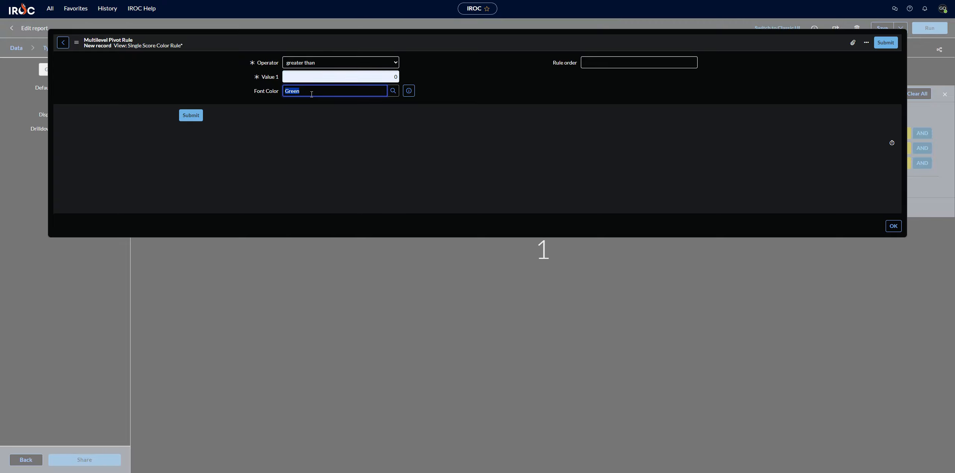
text(Red)
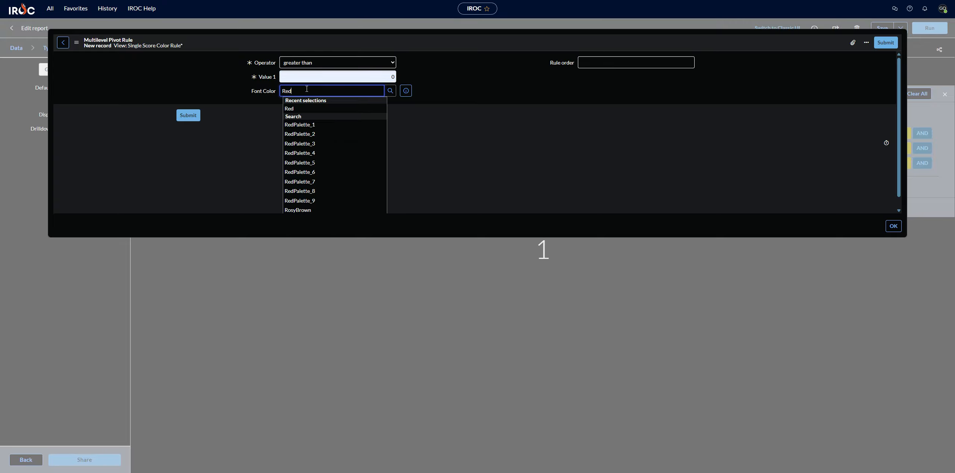
click(294, 108)
click(191, 115)
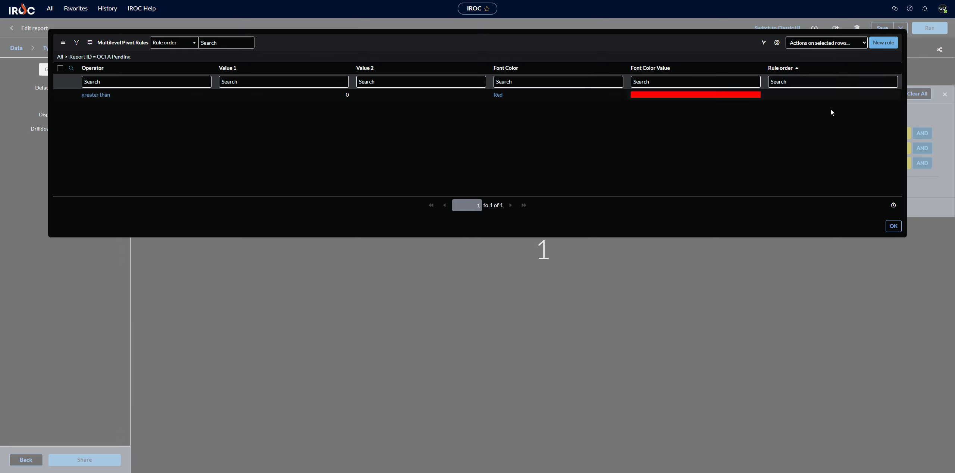
click(893, 226)
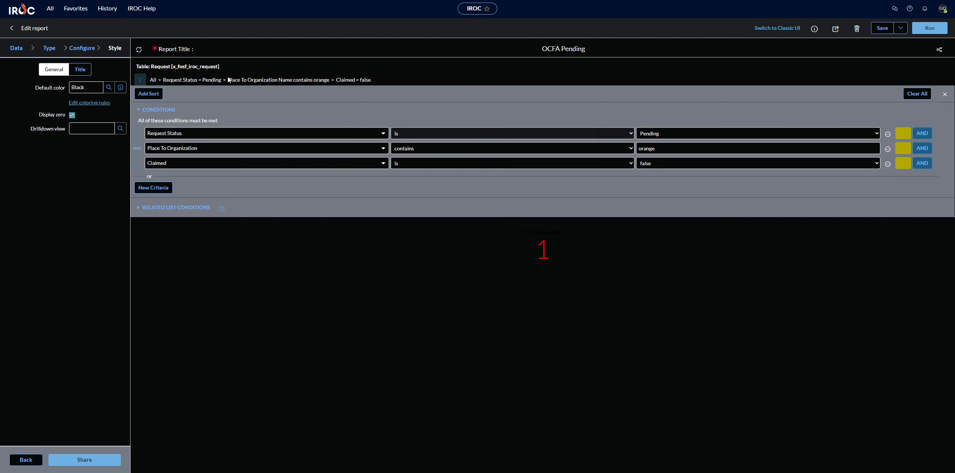
Set the report's default color to Green.
double_click(88, 86)
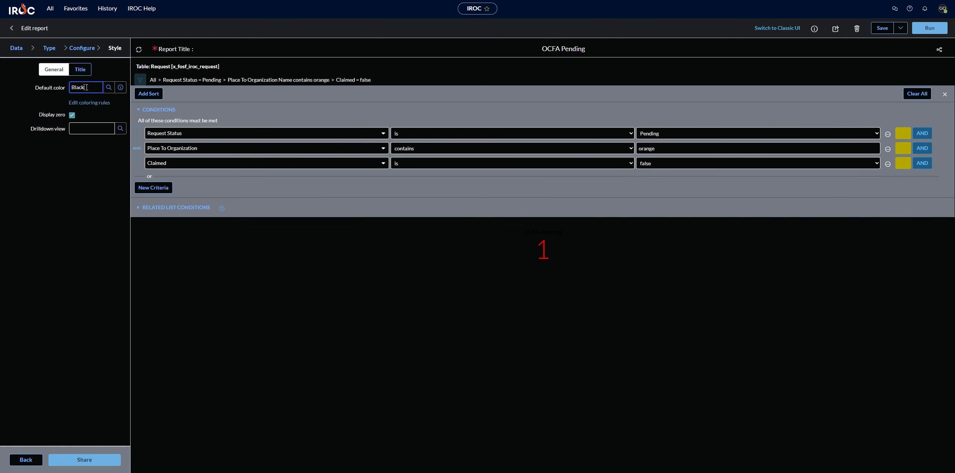
text(Green)
click(84, 100)
Add a fourth AND condition where Catalog is not Supply and run the report.
click(921, 163)
click(373, 182)
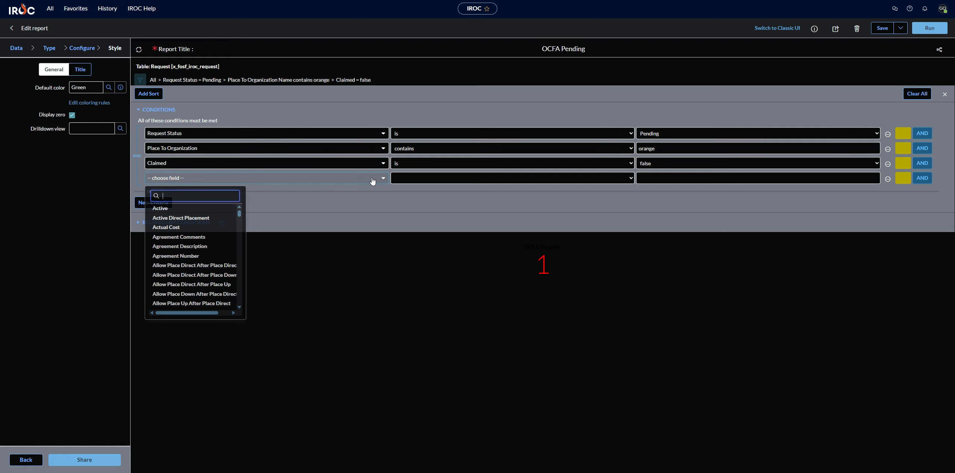
text(cat)
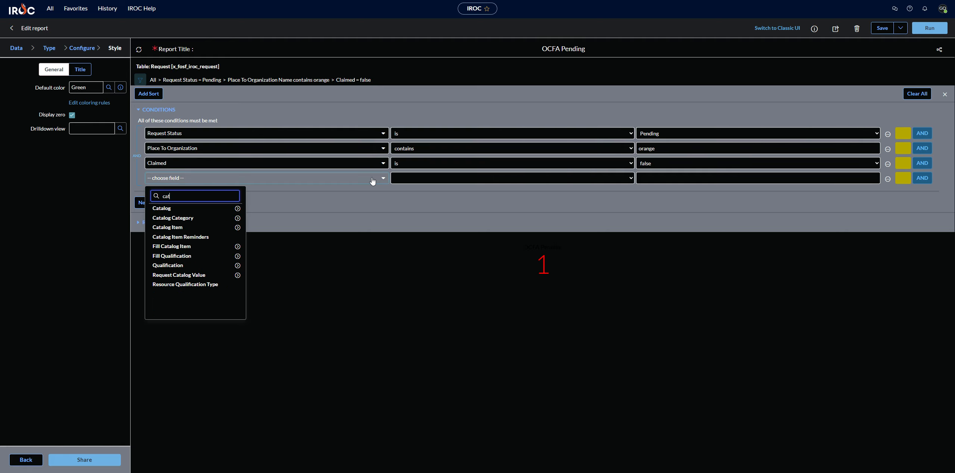
key(Down)
key(Return)
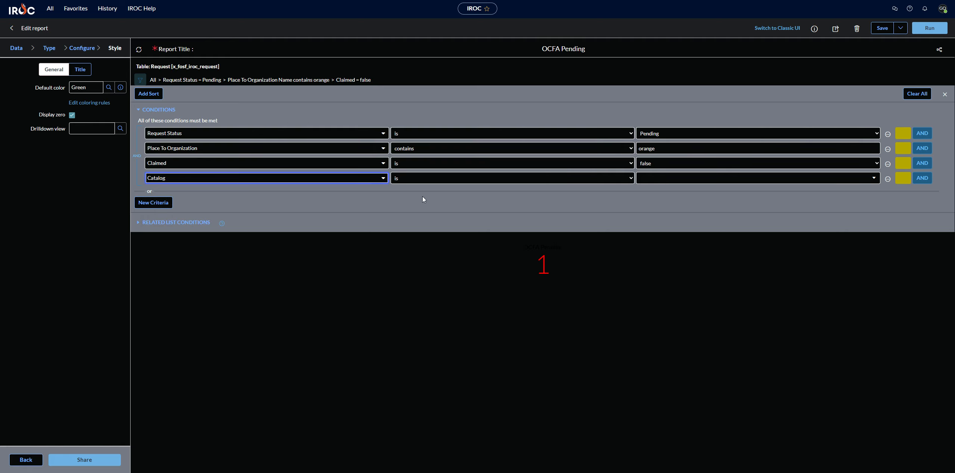
click(567, 181)
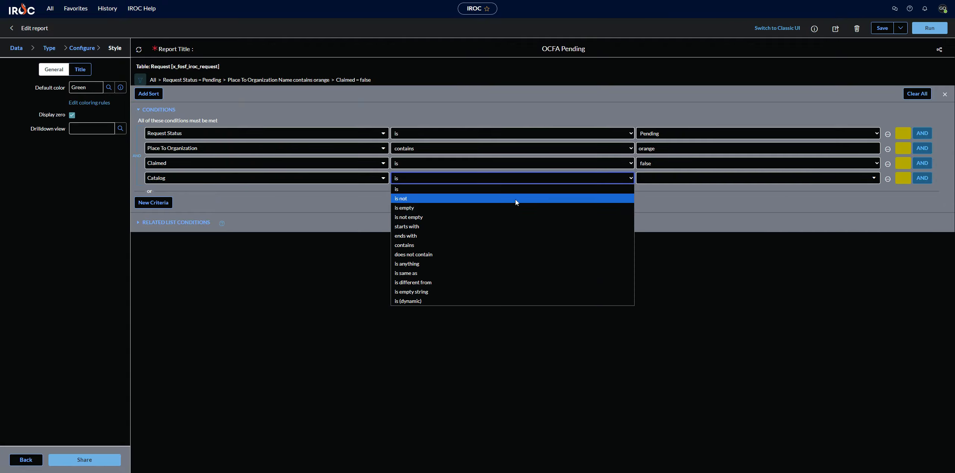
click(475, 202)
click(635, 178)
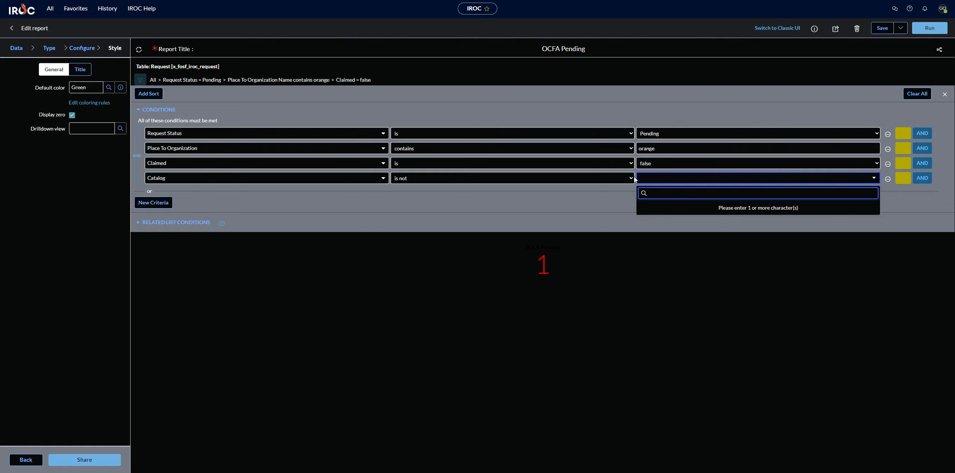
text(sup)
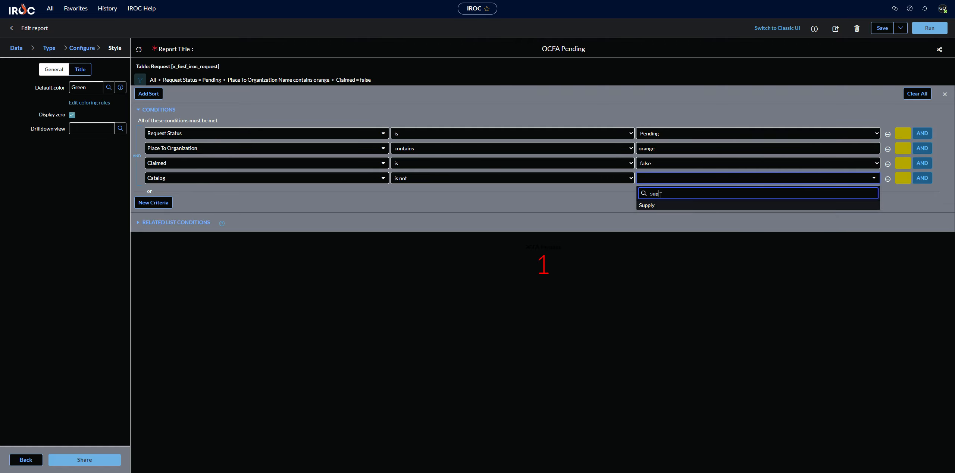
click(647, 206)
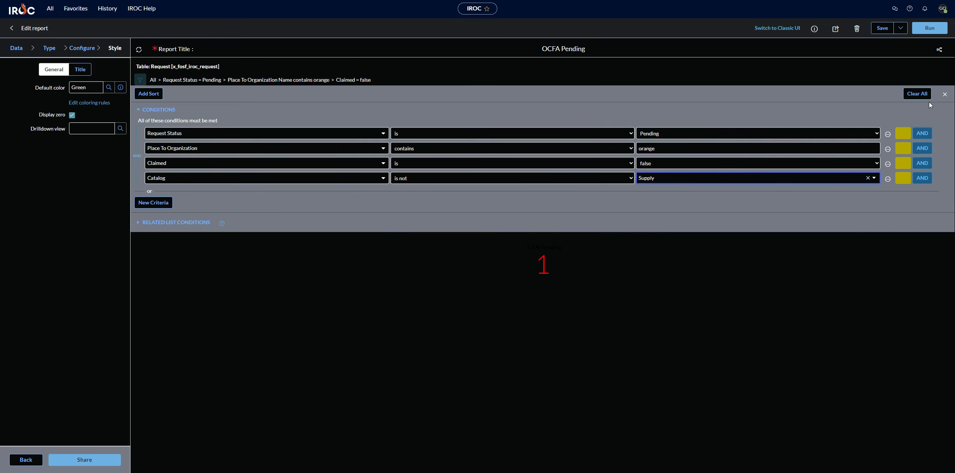
click(927, 33)
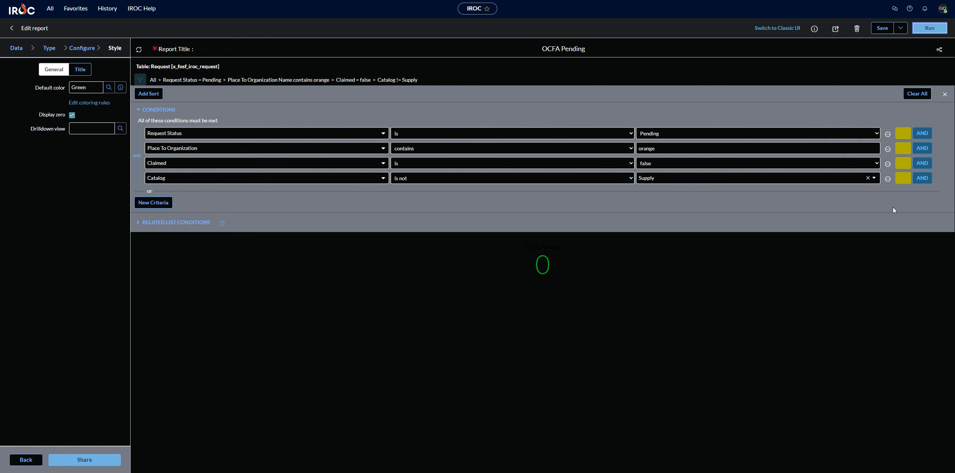
Remove the Catalog condition and save the report.
click(888, 184)
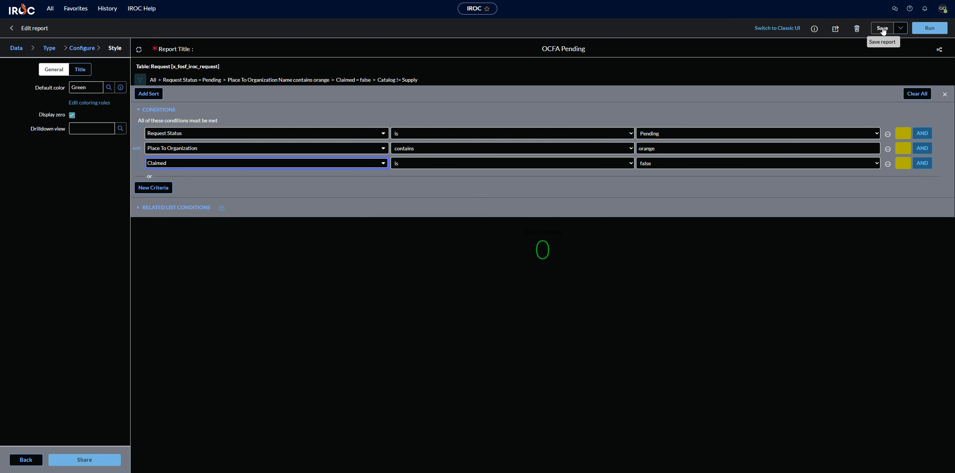
click(882, 29)
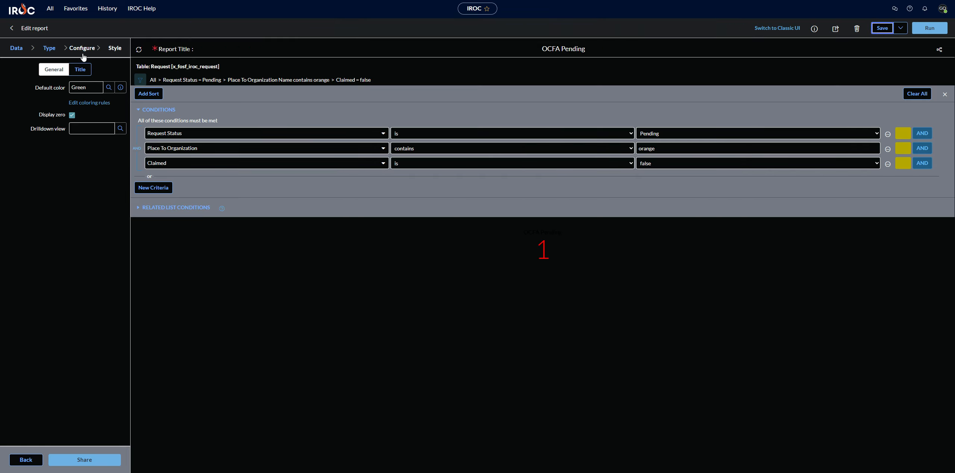
Open the dashboards overview and start creating a new dashboard.
click(52, 9)
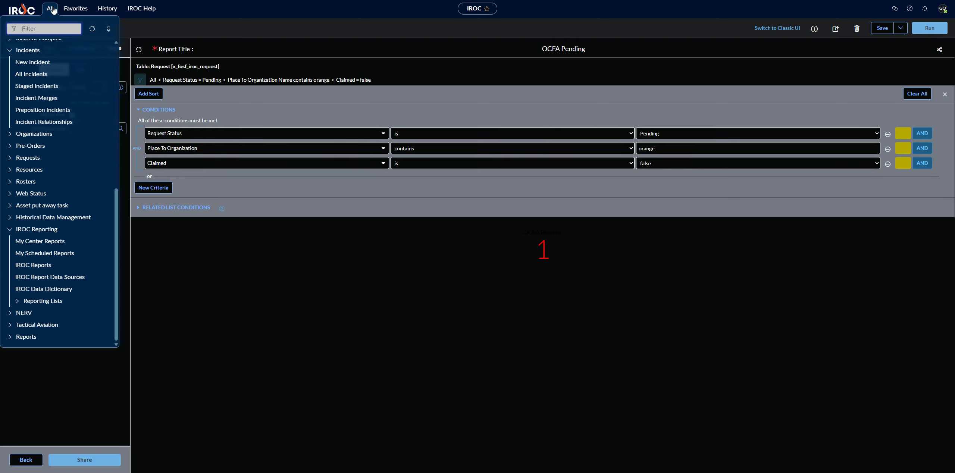
scroll(80, 150, up, 5)
click(38, 104)
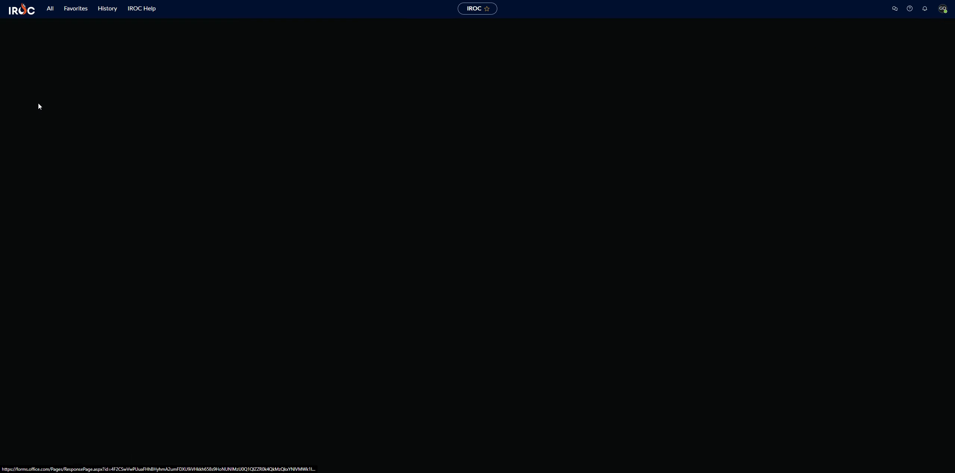
click(928, 30)
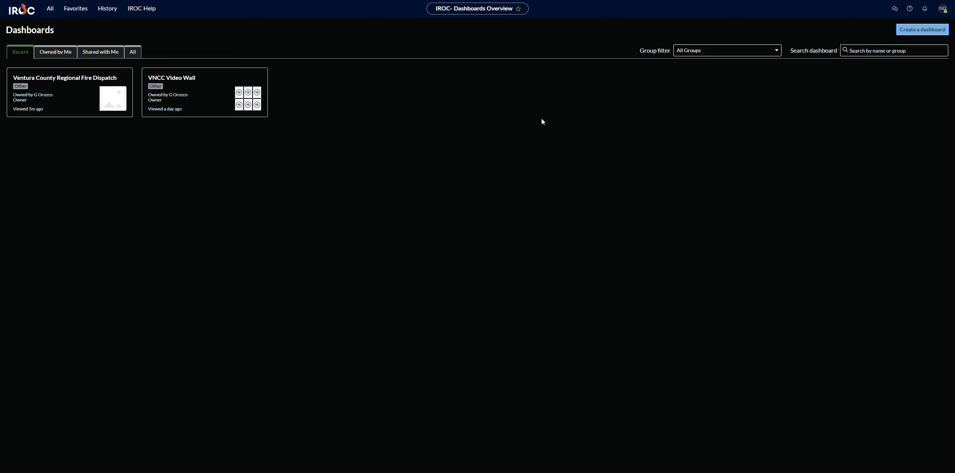
Name the dashboard OCFA test, make it visible to Groups and Users, and open it.
click(357, 48)
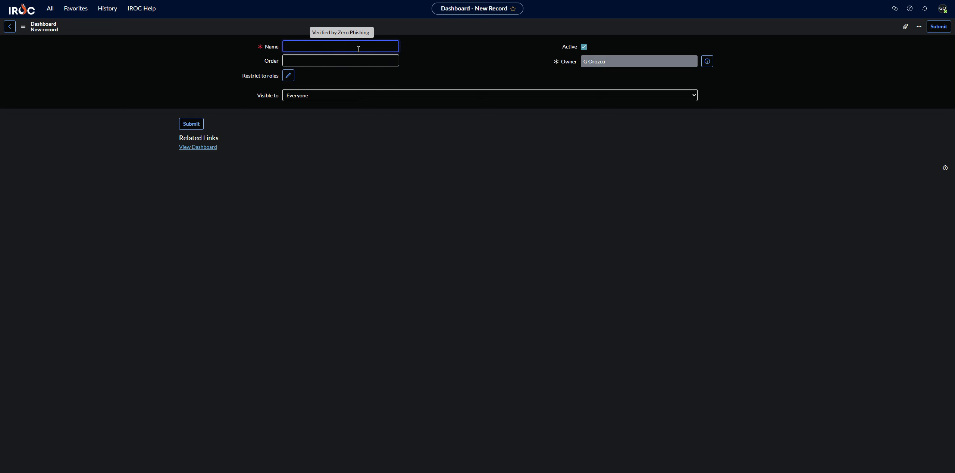
text(OCFA test)
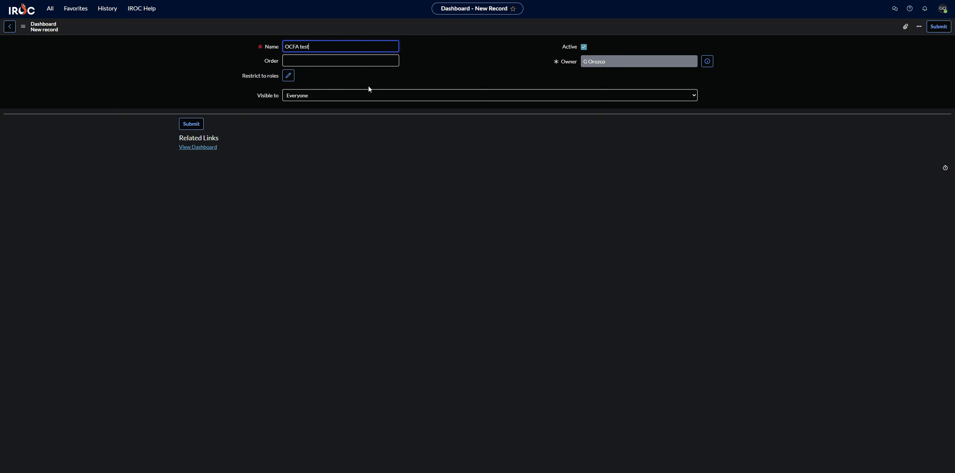
click(370, 95)
click(347, 117)
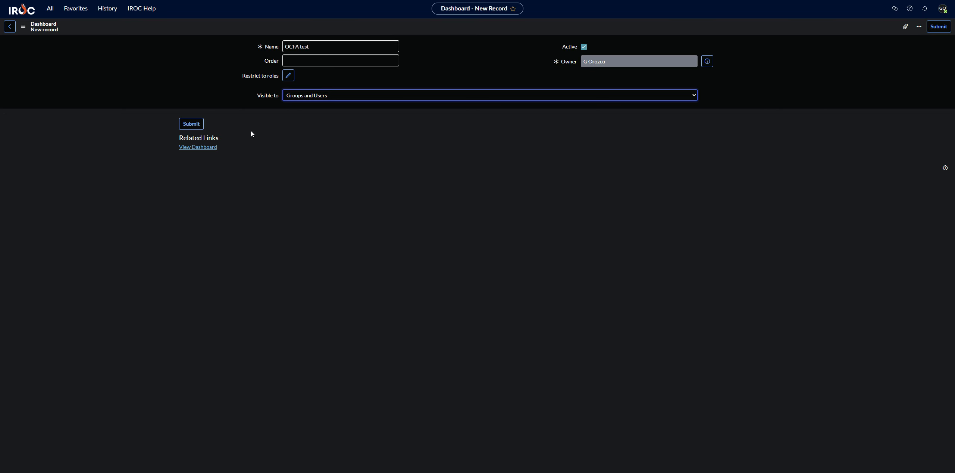
click(212, 148)
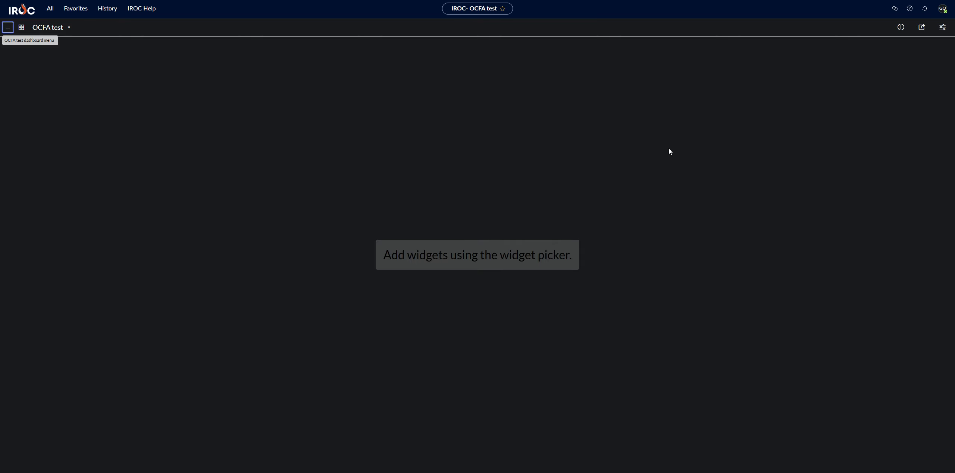
Add the OCFA Pending report widget to the dashboard, picking it from the Reports category filtered by ocfa.
click(900, 28)
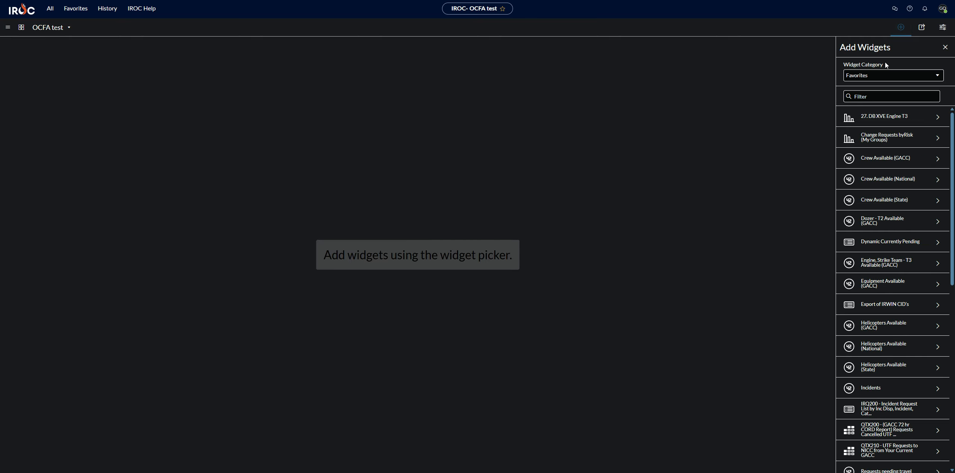
click(889, 76)
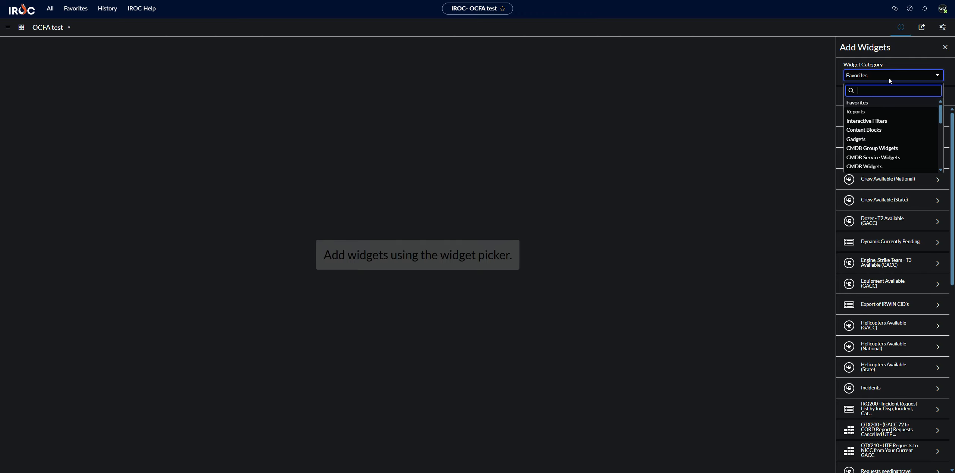
click(866, 113)
click(872, 109)
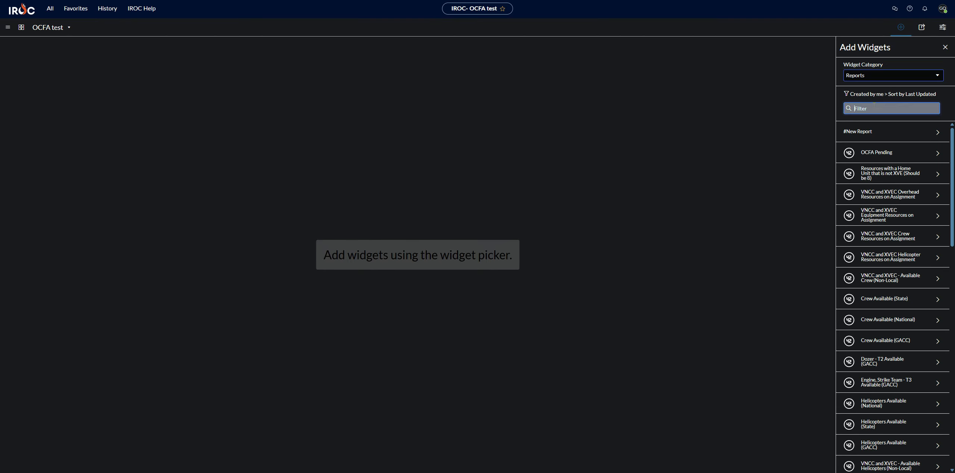
text(ocfa)
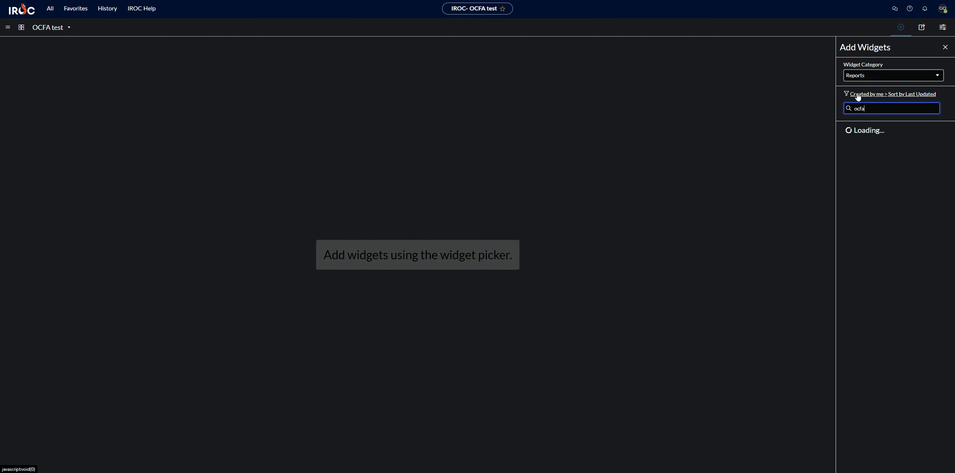
click(867, 159)
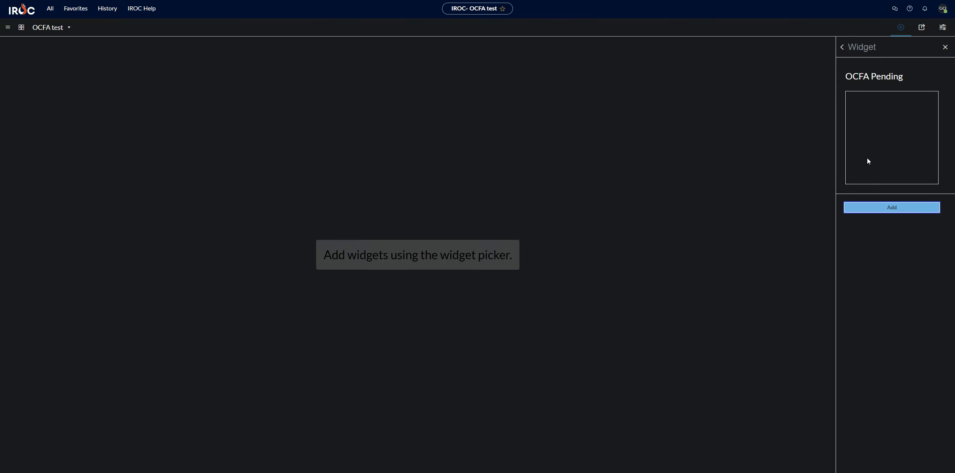
click(862, 211)
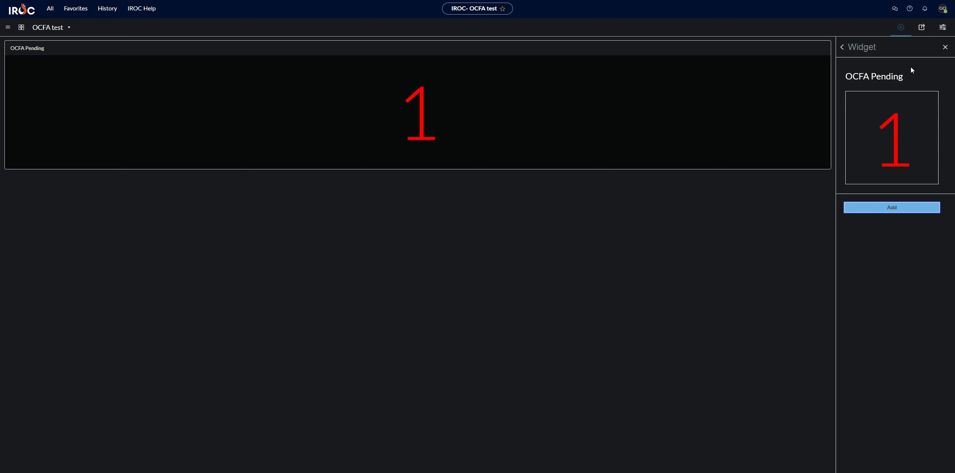
Clear the filter and add the VNCC & XVEC Resources on Assignment report widget, then close the widget picker.
click(900, 30)
click(901, 29)
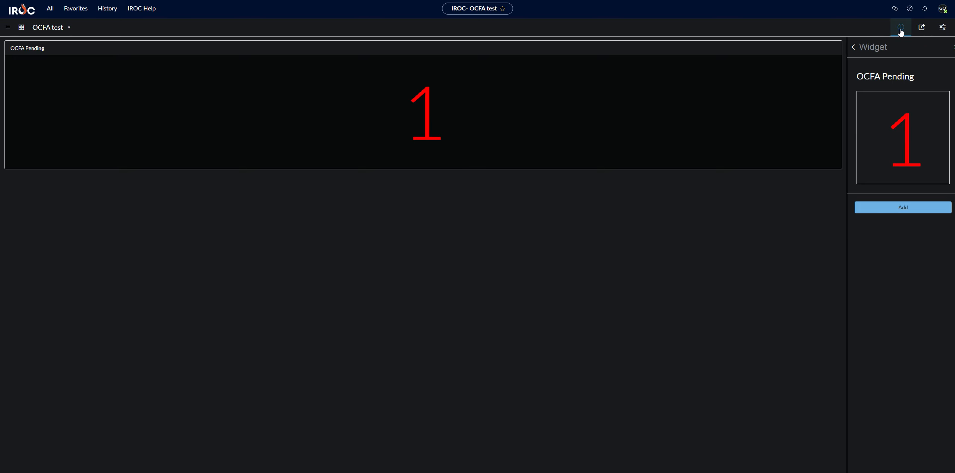
click(842, 47)
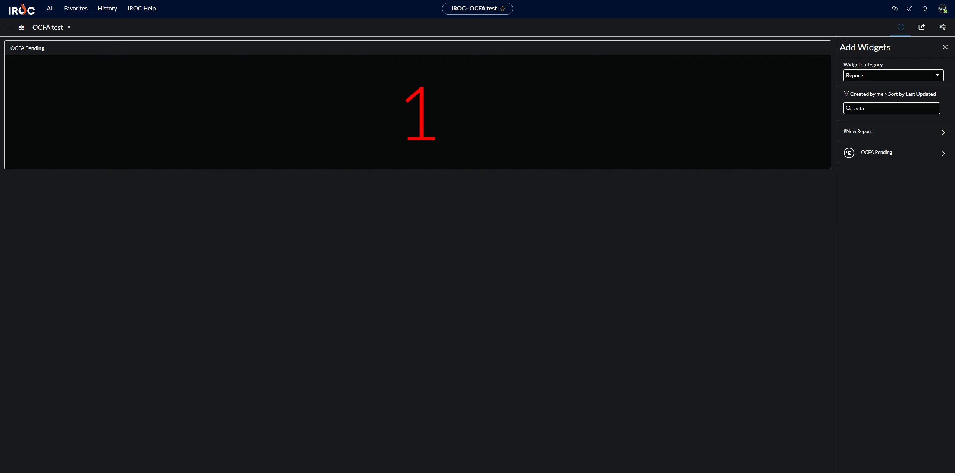
double_click(880, 108)
key(BackSpace)
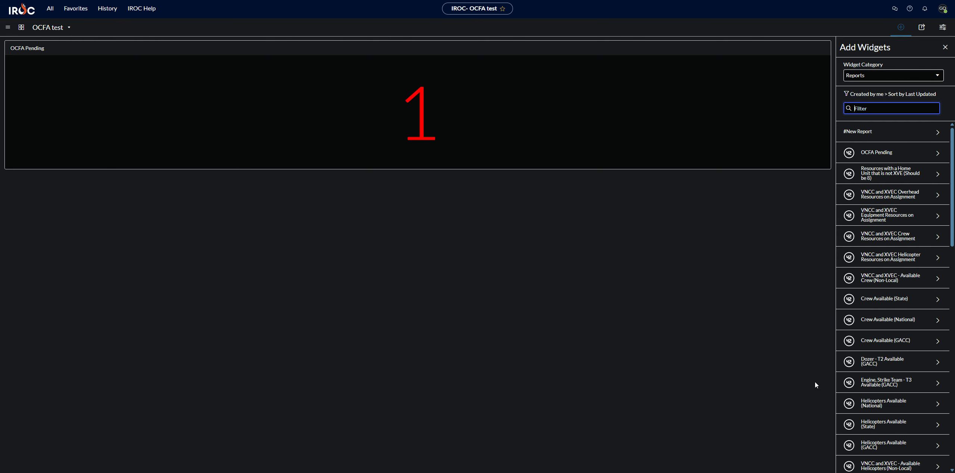
scroll(907, 373, down, 5)
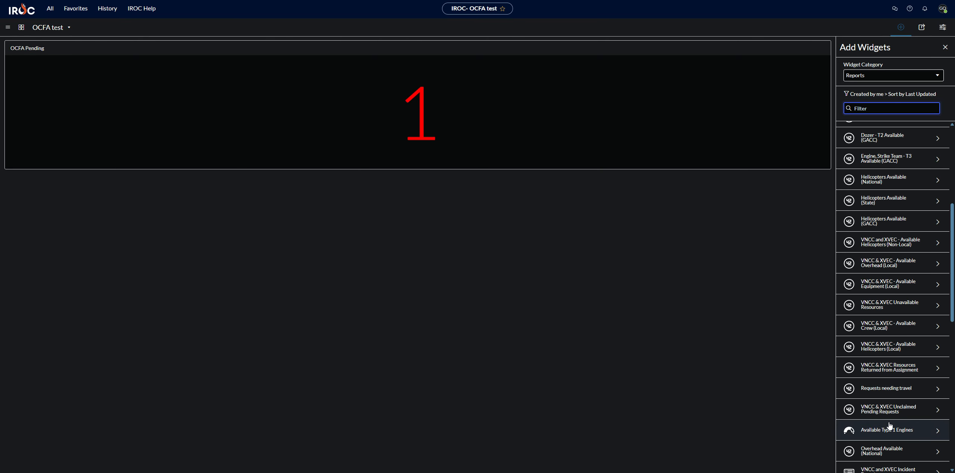
scroll(892, 434, down, 2)
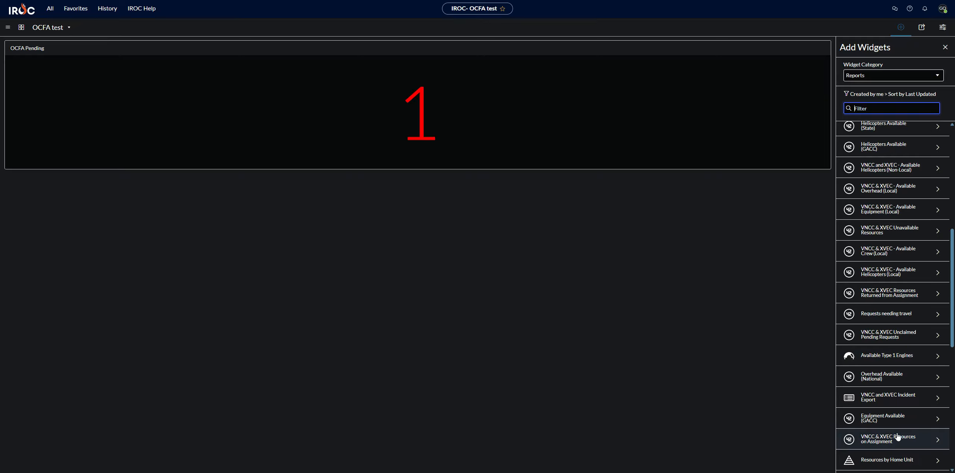
click(895, 440)
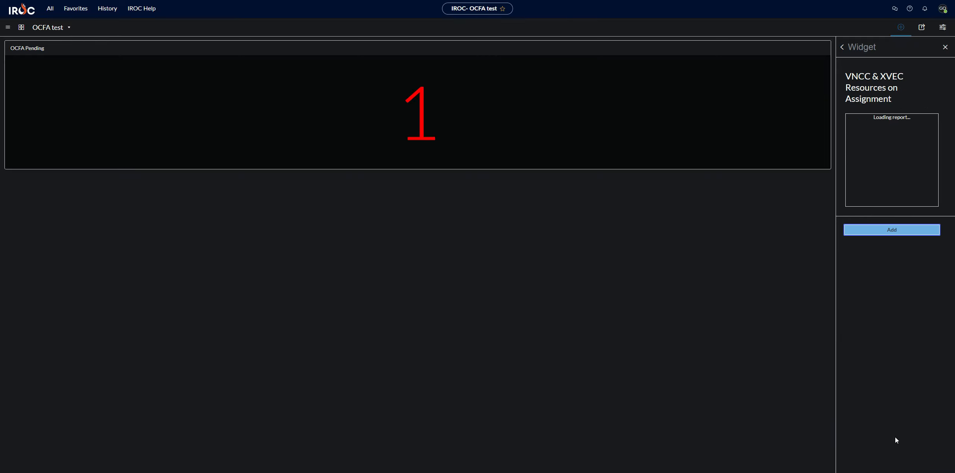
click(895, 230)
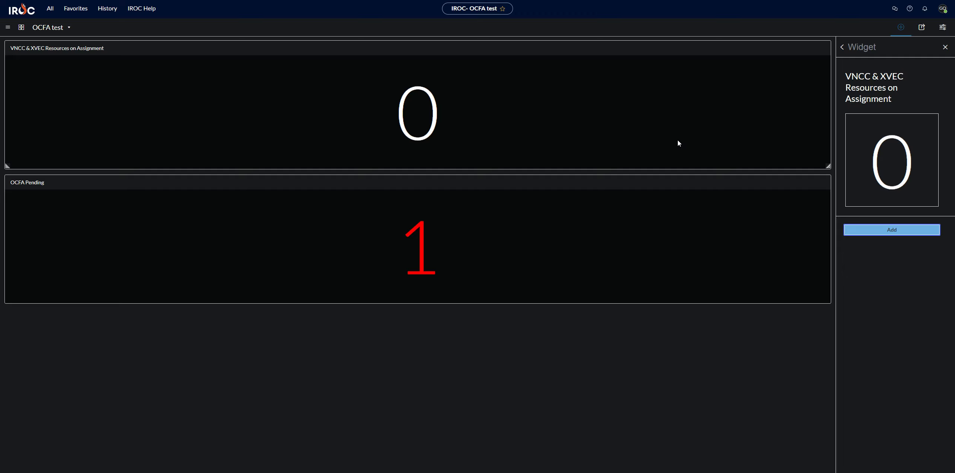
click(945, 47)
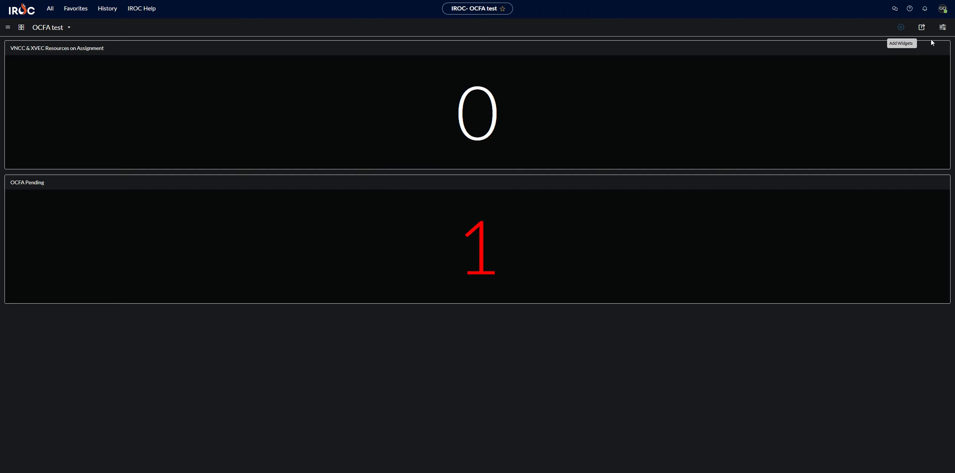
Apply the first quick layout and arrange the OCFA Pending and VNCC & XVEC widgets side by side.
click(942, 27)
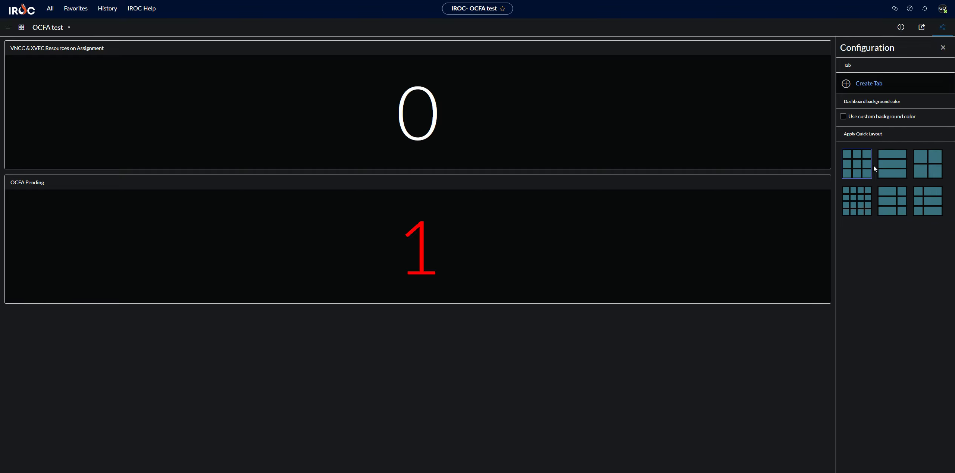
click(842, 175)
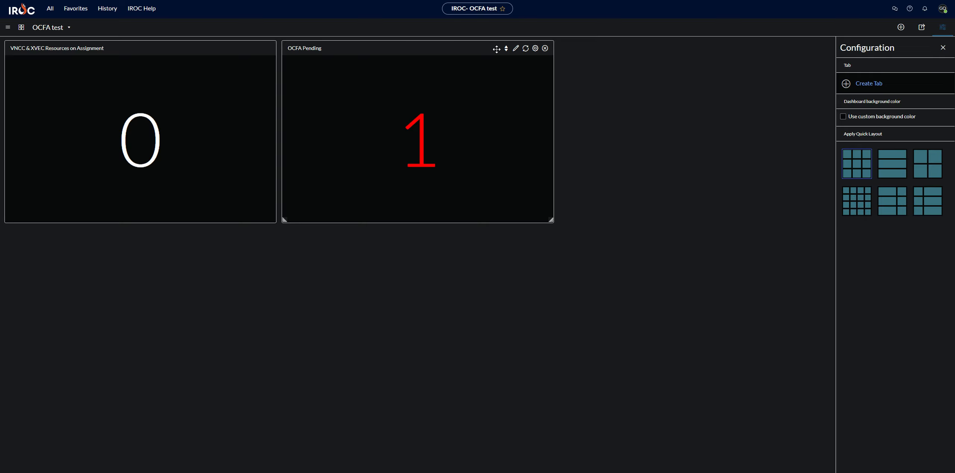
drag(447, 48, 167, 49)
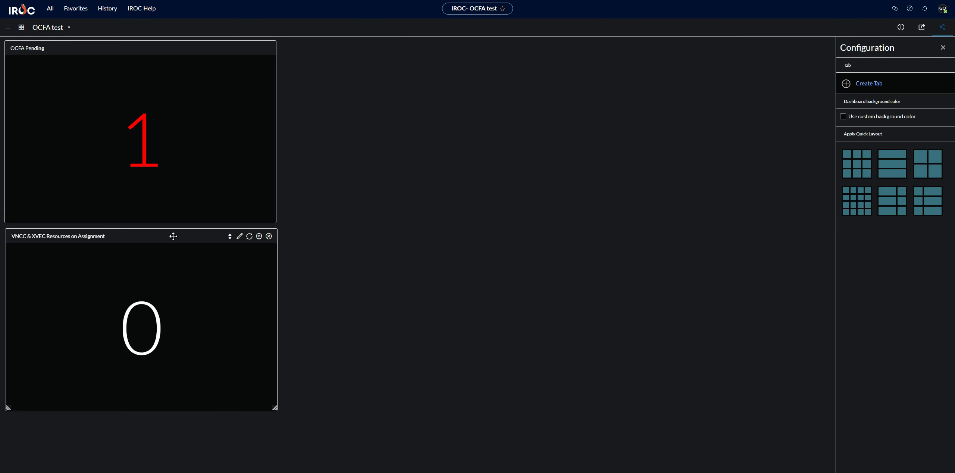
drag(173, 236, 450, 55)
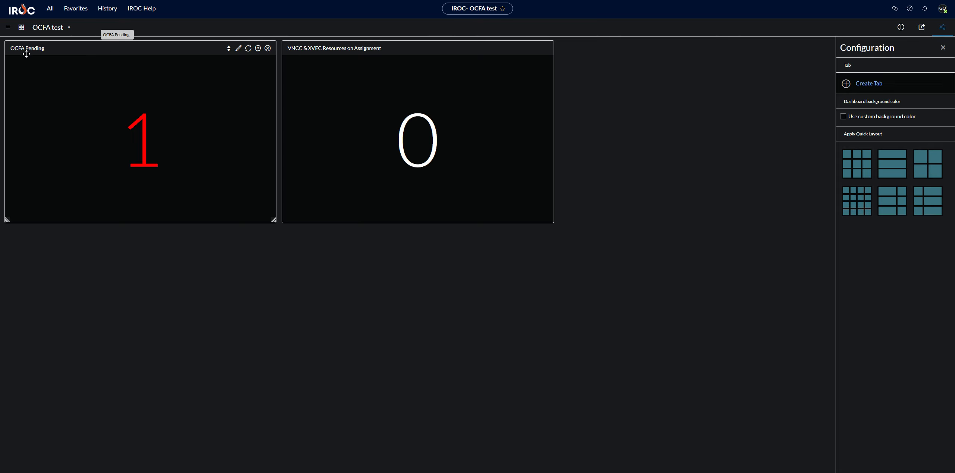
Inspect the OCFA Pending widget's underlying report and its Edit Widget display settings.
click(236, 49)
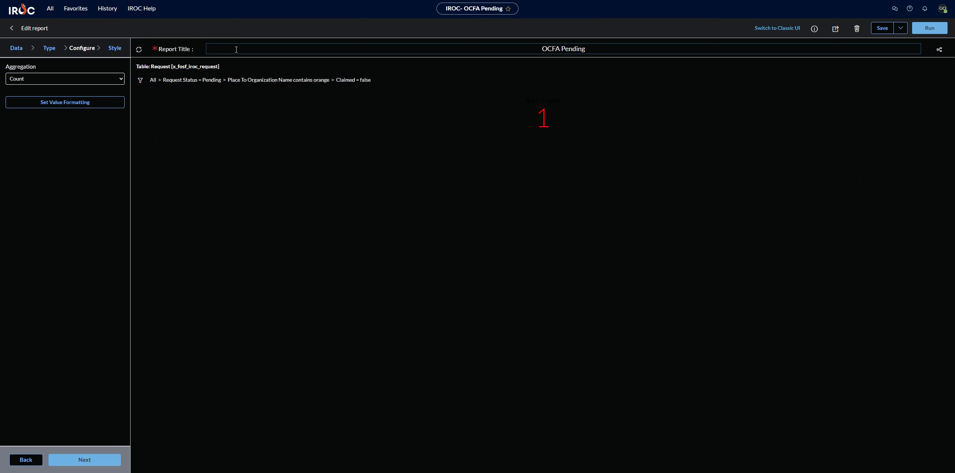
click(10, 29)
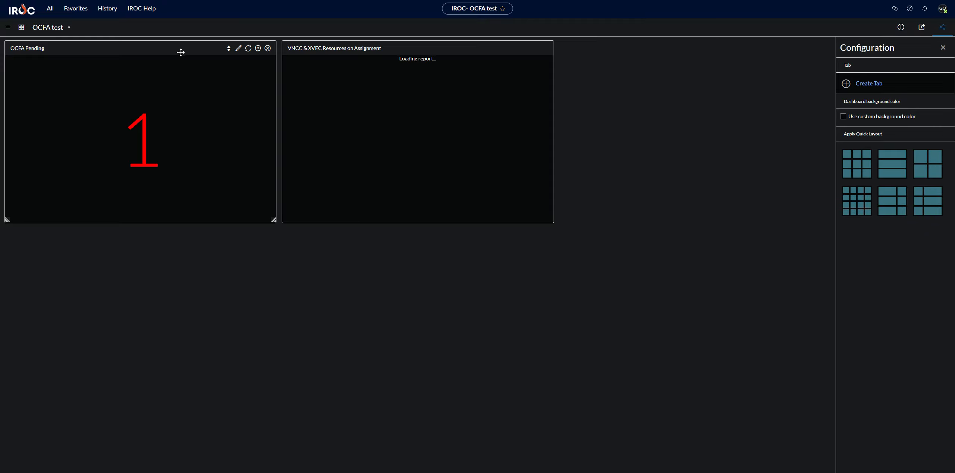
click(258, 48)
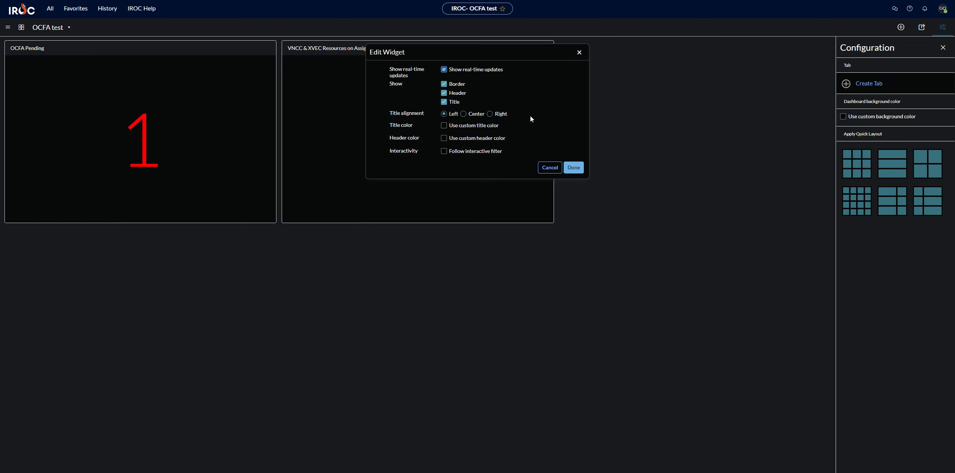
click(573, 169)
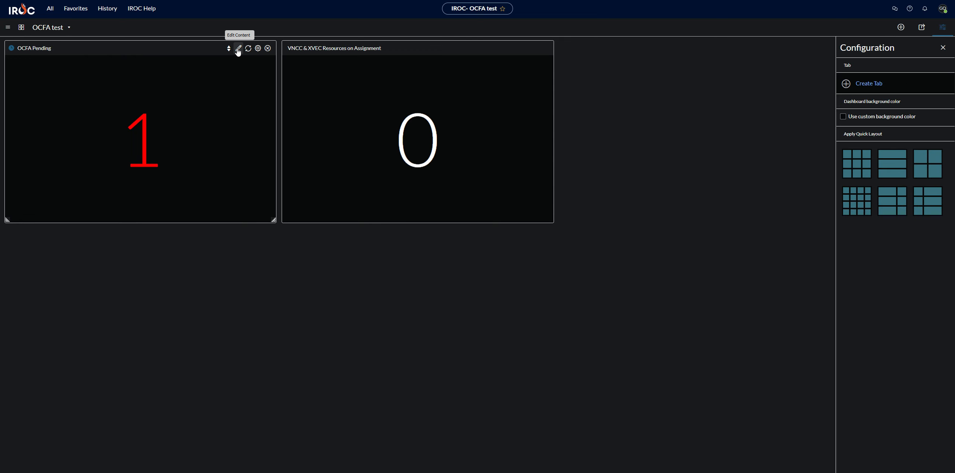
click(258, 49)
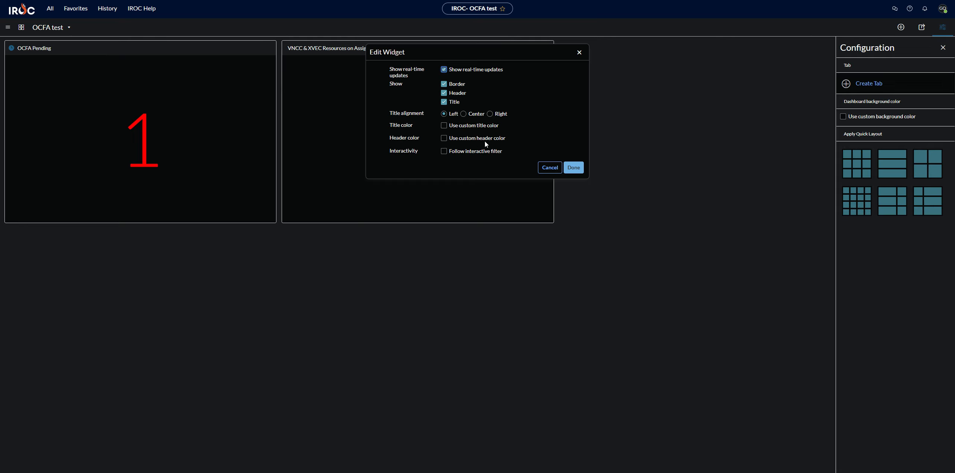
click(548, 169)
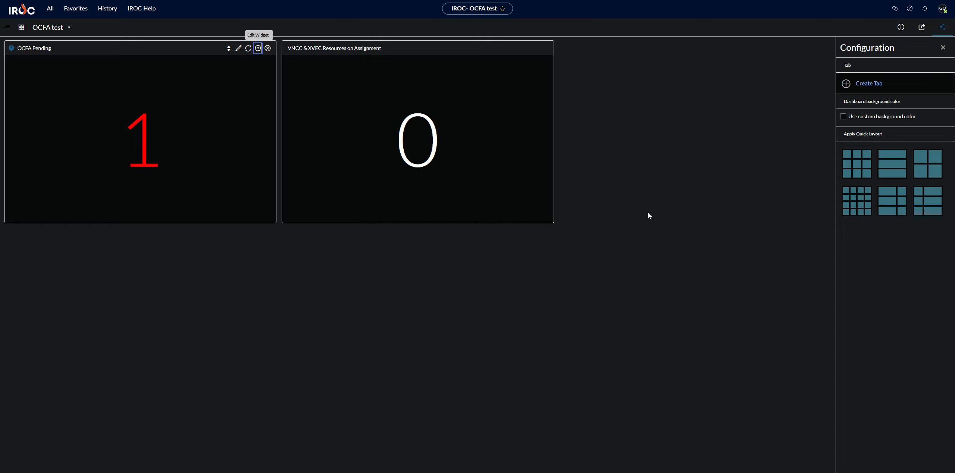
click(942, 27)
click(921, 27)
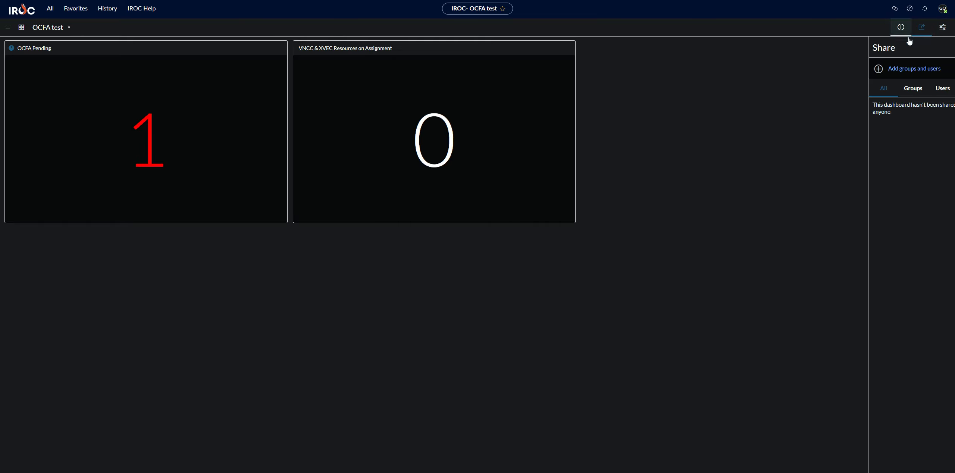
click(886, 69)
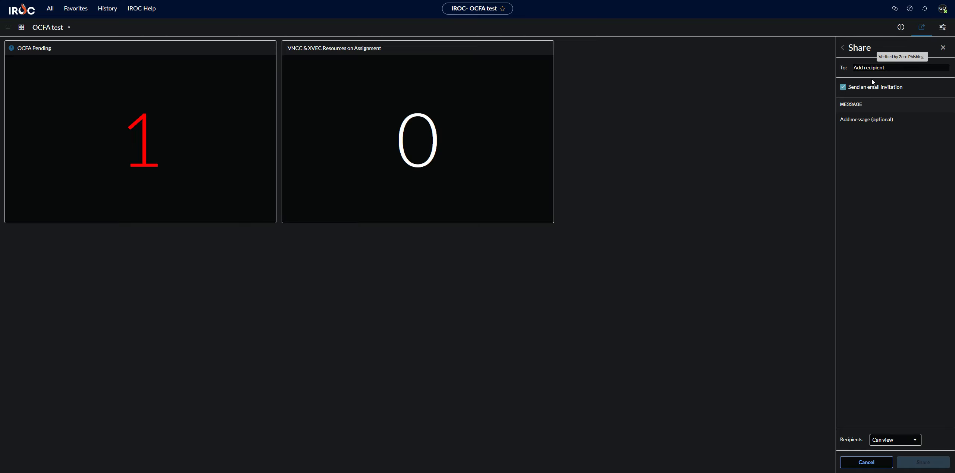
text(CA-)
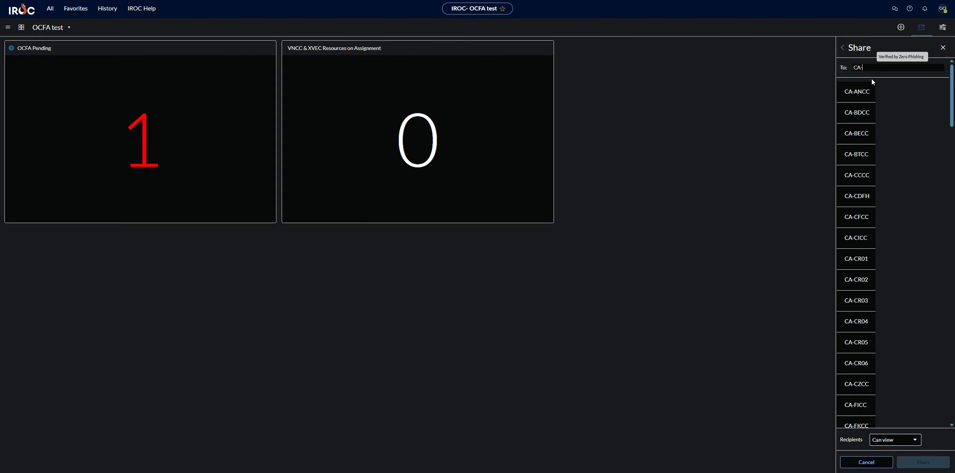
text(O)
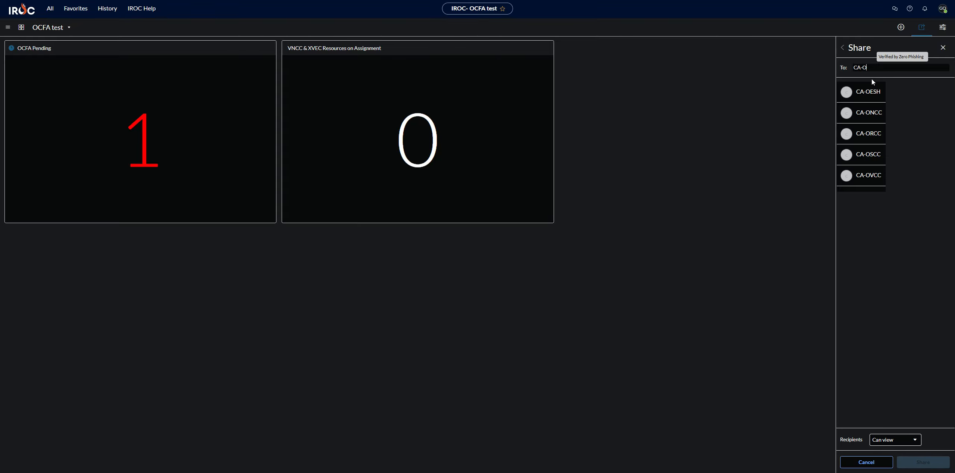
click(870, 134)
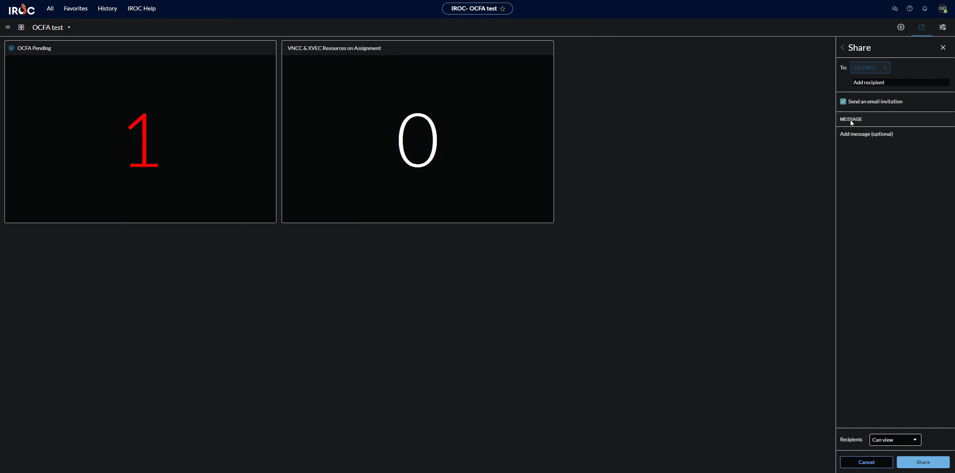
click(844, 102)
click(854, 462)
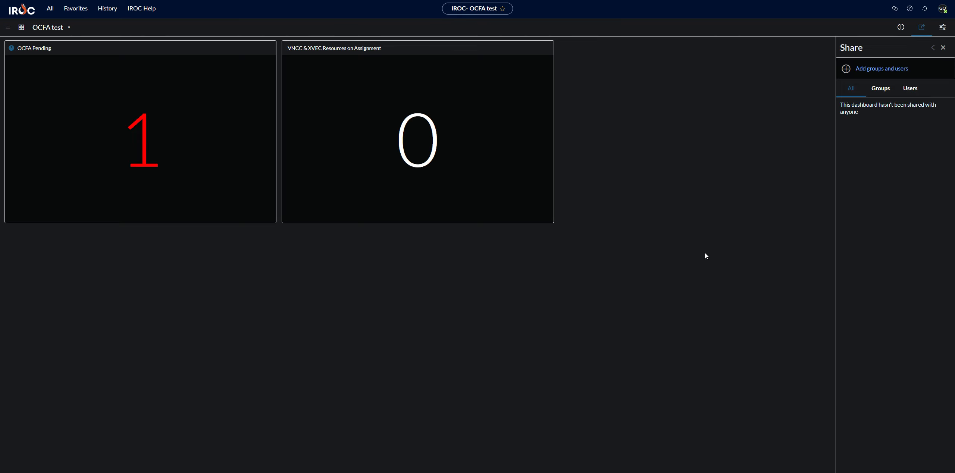
click(942, 48)
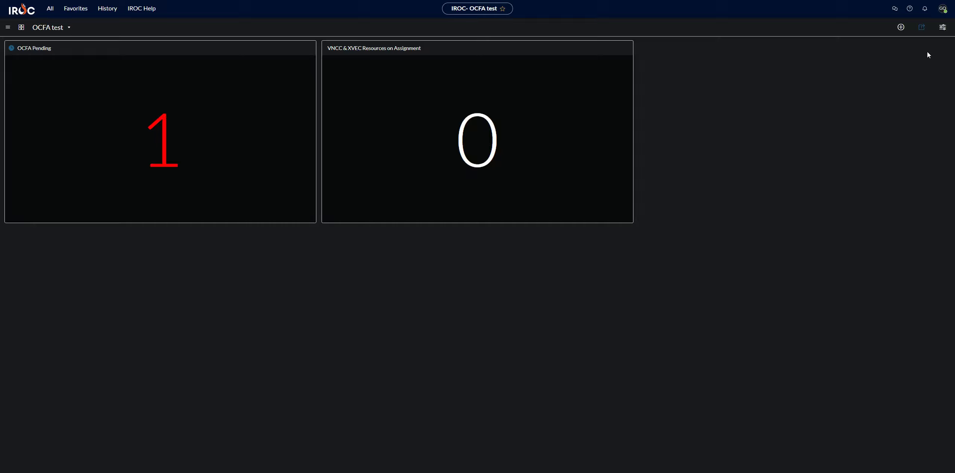
Apply another quick layout, then resize and move the two widgets back to side-by-side tiles.
click(942, 27)
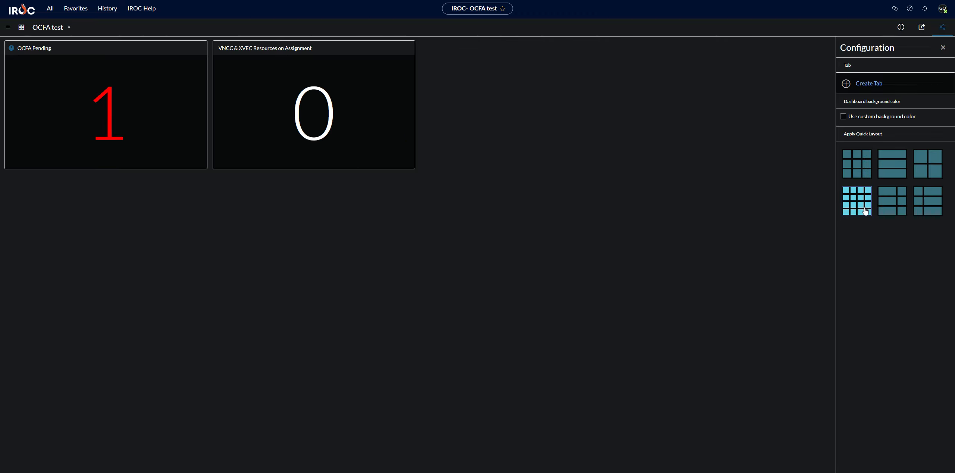
click(895, 203)
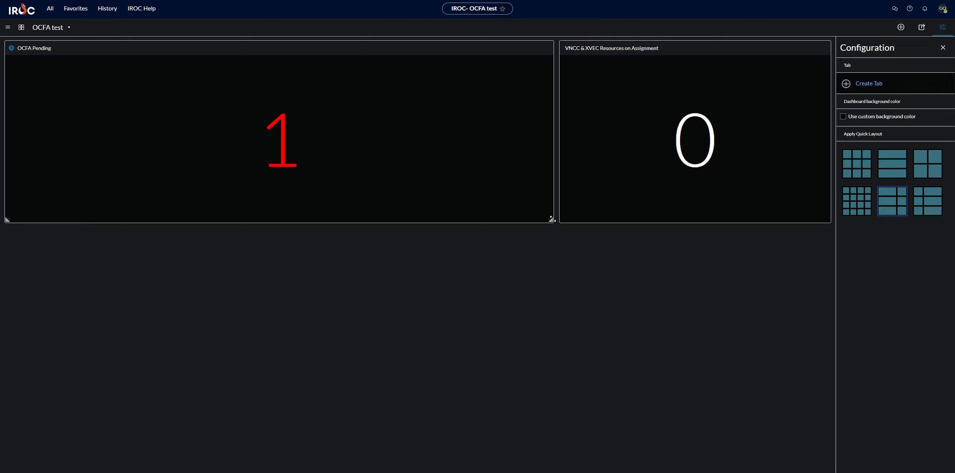
drag(551, 219, 275, 221)
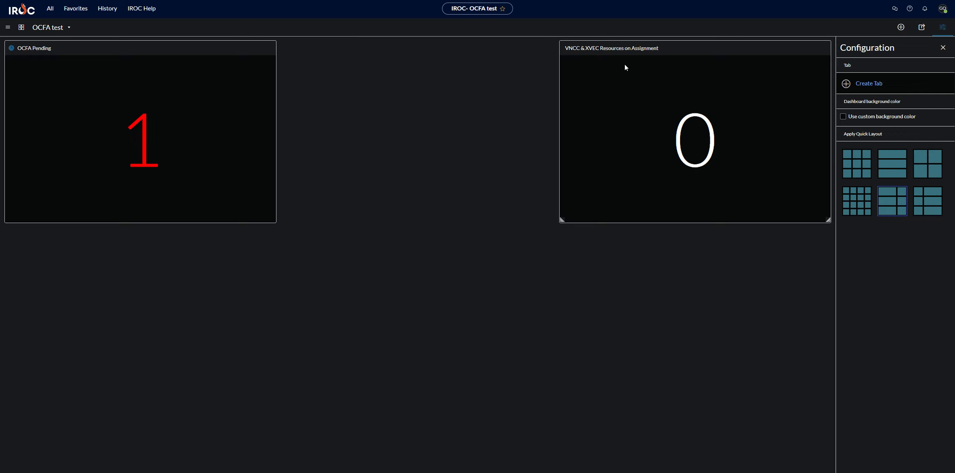
drag(689, 47, 416, 47)
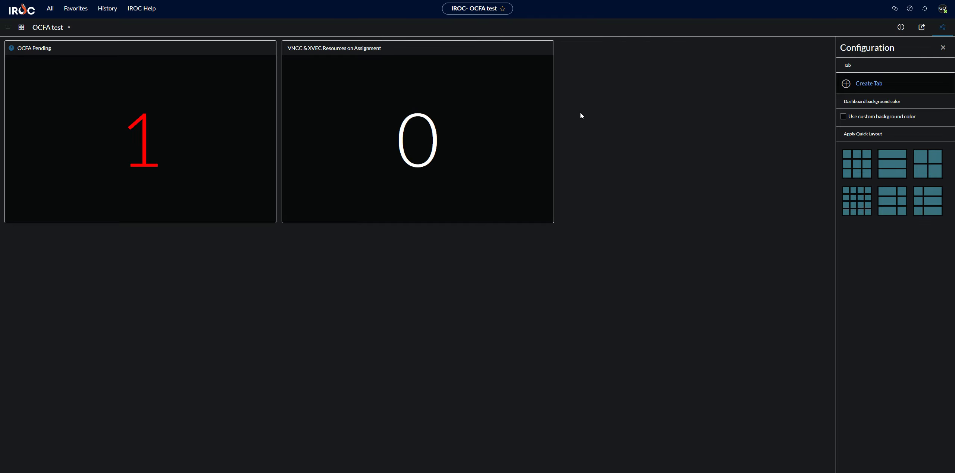
mouse_move(550, 54)
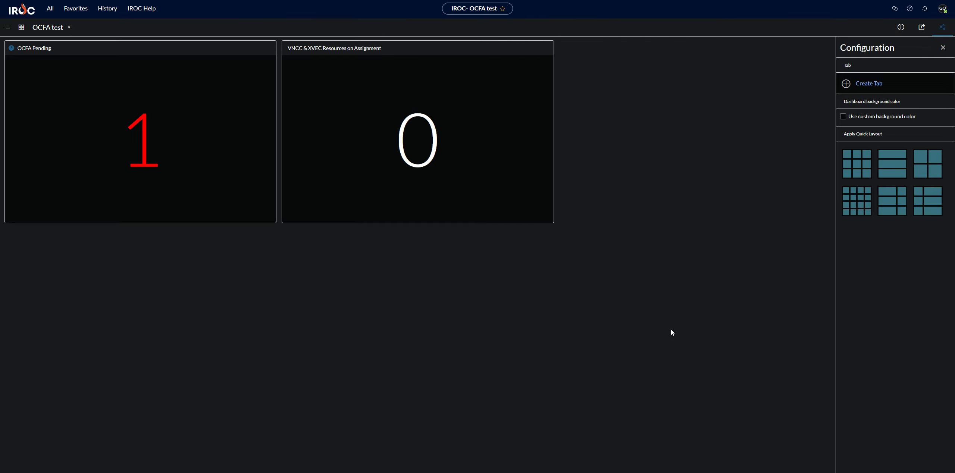